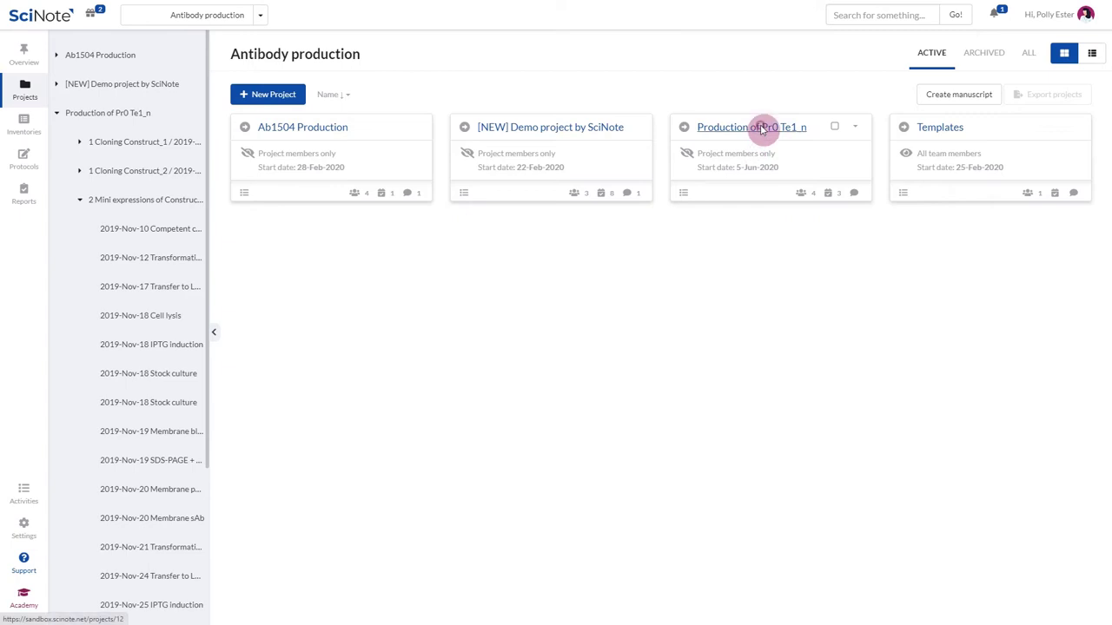
Open the 2 Mini expressions of Construct_1 experiment with tasks as full cards, checking the Actions menu
{"action": "left_click", "coordinate": [823, 128]}
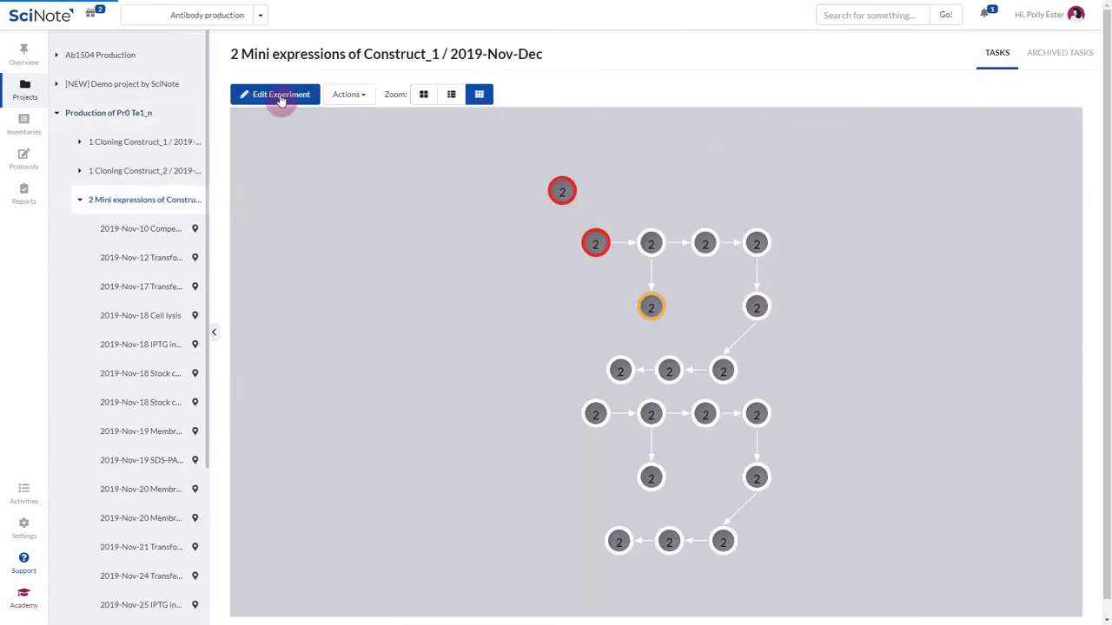
{"action": "left_click", "coordinate": [423, 94]}
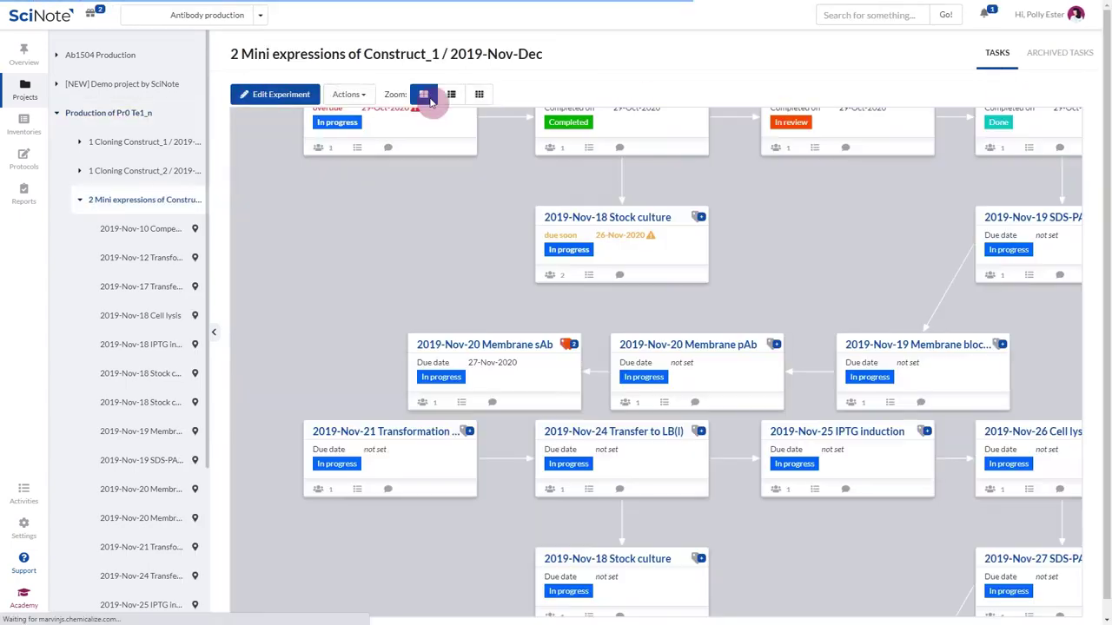
{"action": "left_click", "coordinate": [276, 95]}
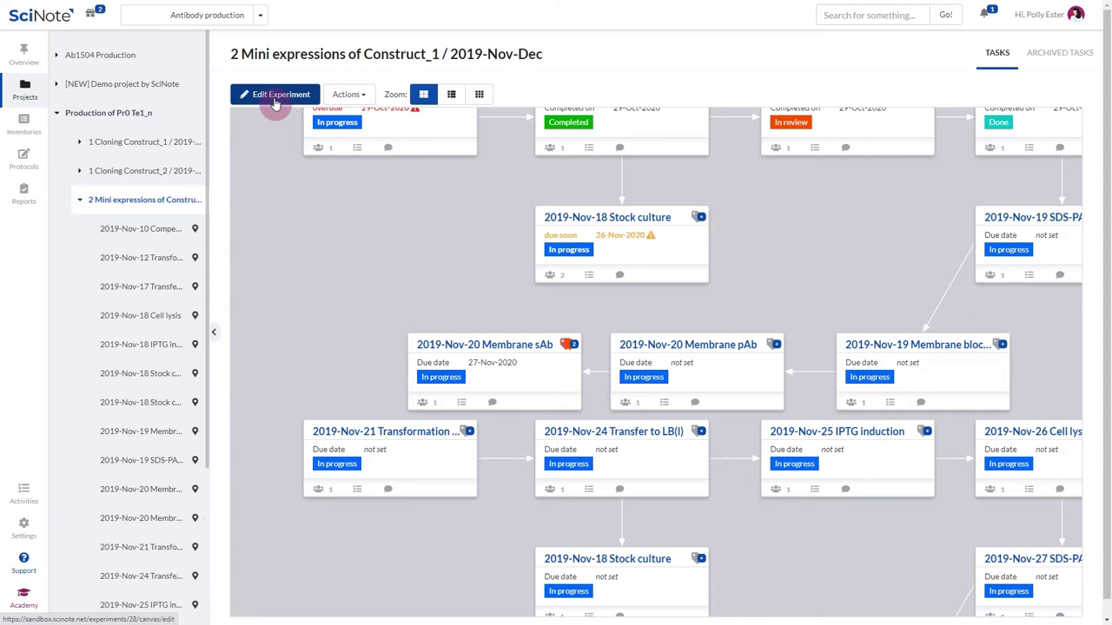
{"action": "left_click", "coordinate": [341, 95]}
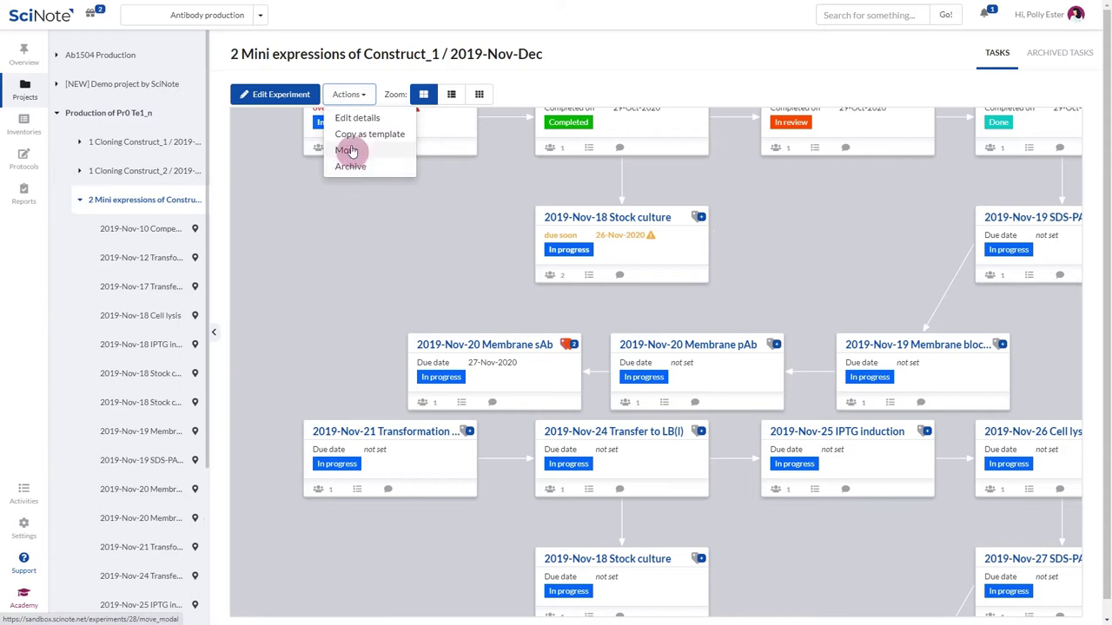
{"action": "left_click", "coordinate": [351, 97]}
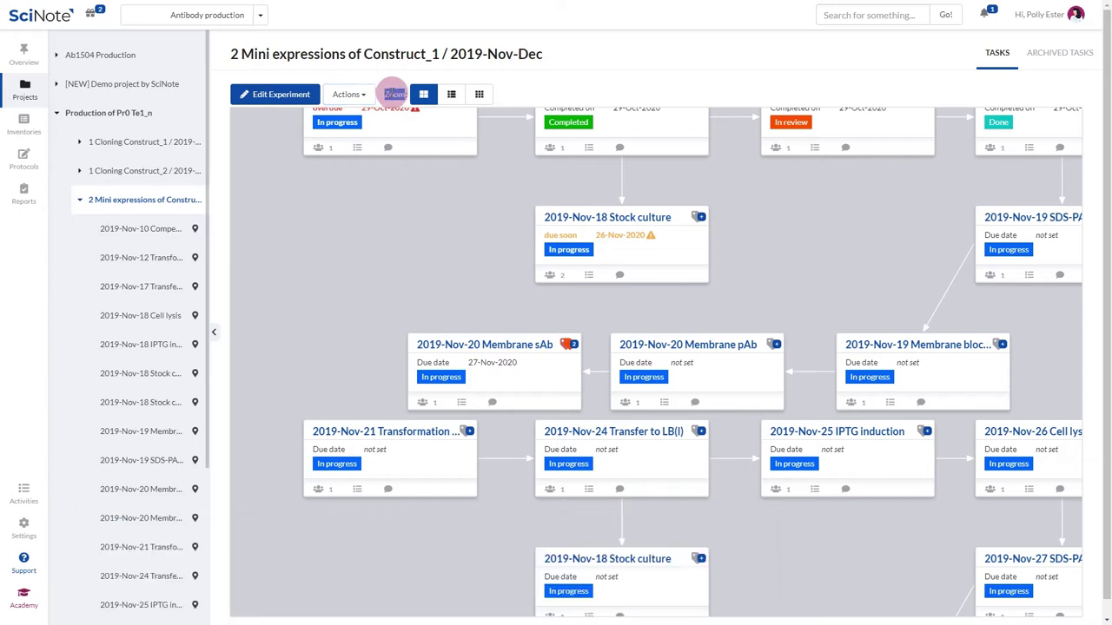
Switch to the circle-node view, locate several tasks from the tree, and collapse the tree panel
{"action": "left_click", "coordinate": [452, 93]}
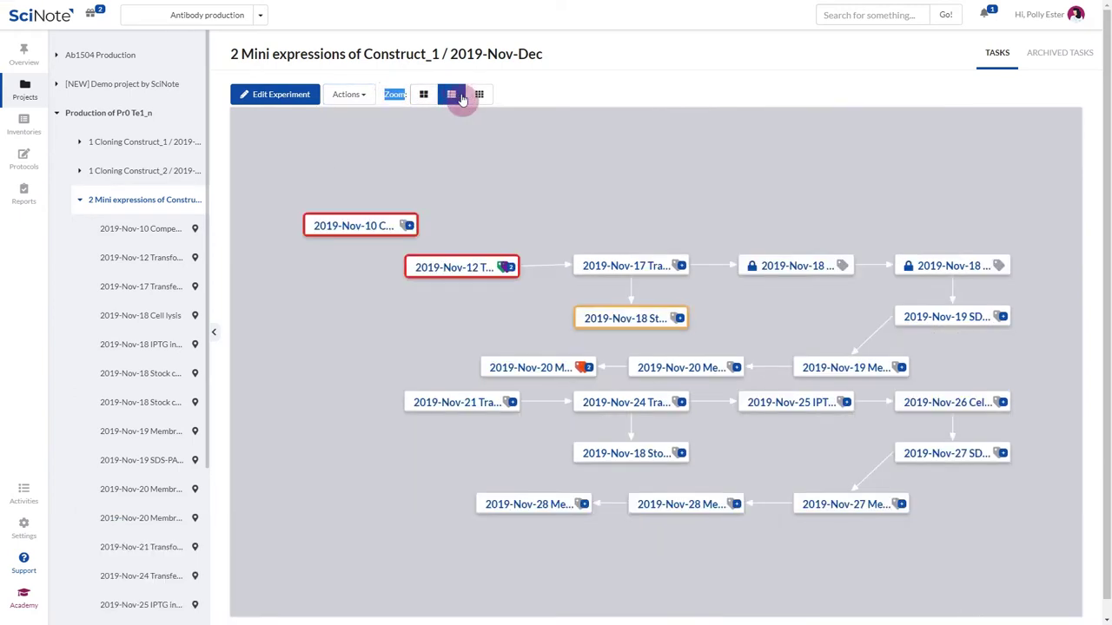
{"action": "left_click", "coordinate": [476, 95]}
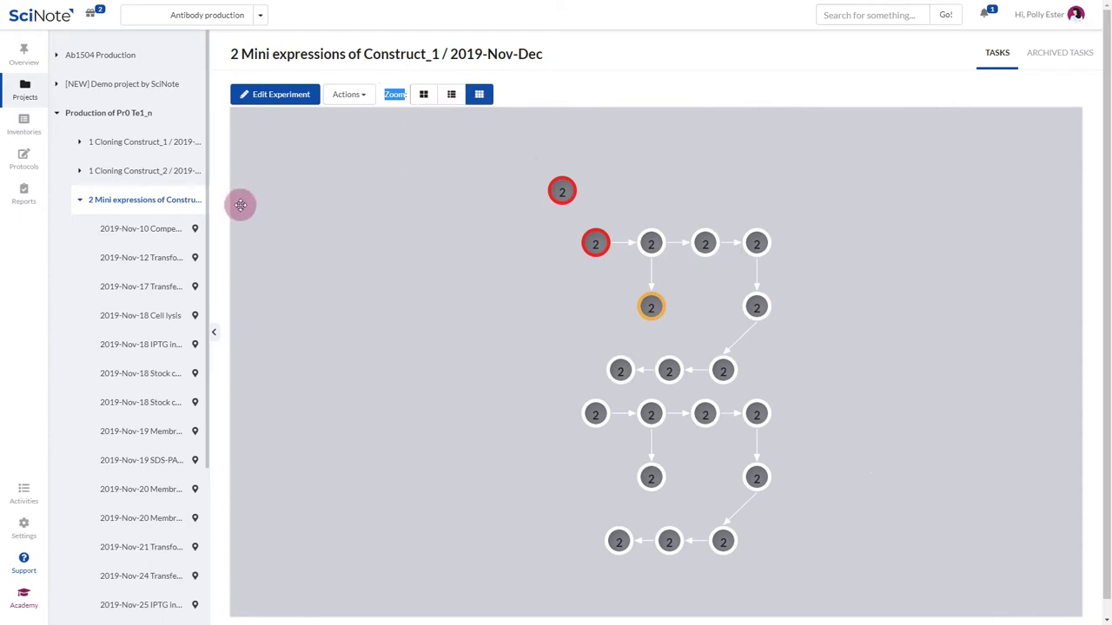
{"action": "left_click", "coordinate": [195, 229]}
{"action": "left_click", "coordinate": [196, 435]}
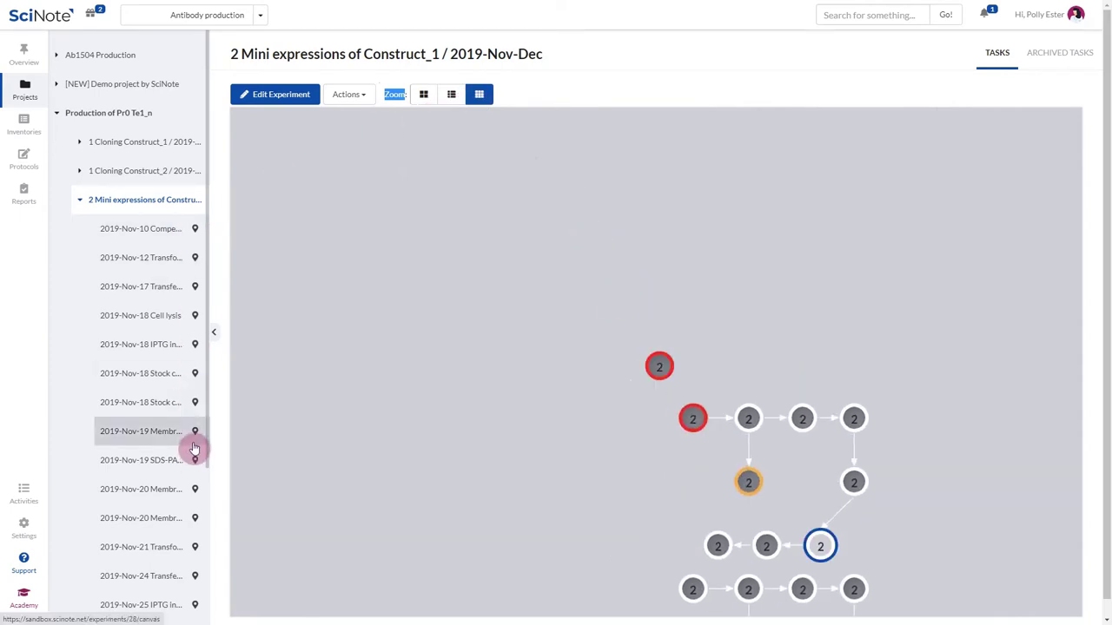
{"action": "left_click", "coordinate": [196, 554]}
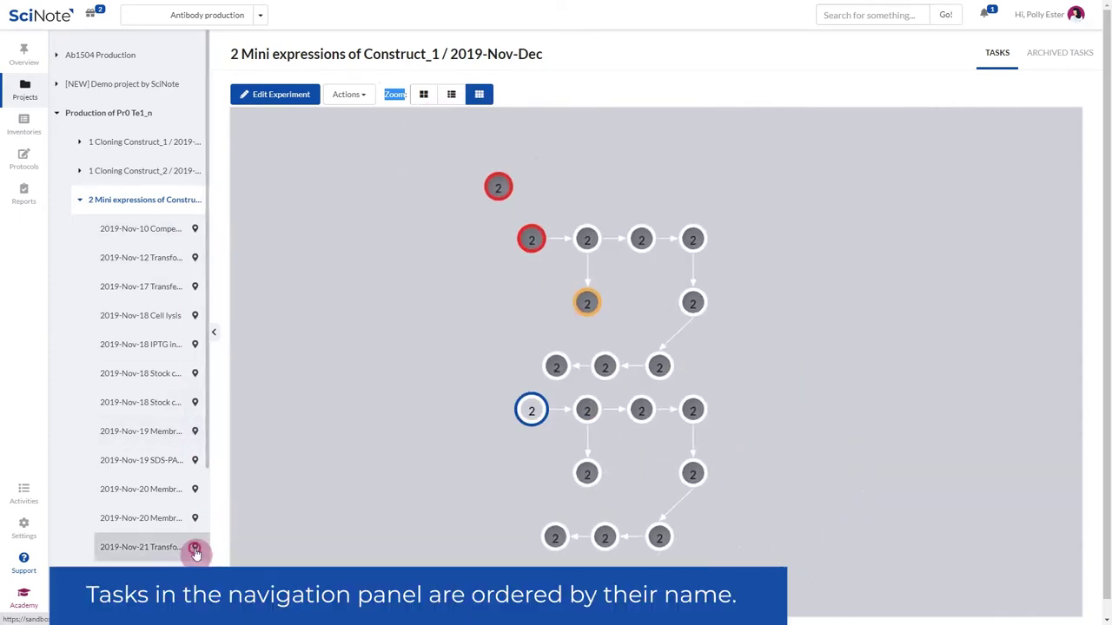
{"action": "left_click", "coordinate": [194, 302]}
{"action": "left_click", "coordinate": [193, 263]}
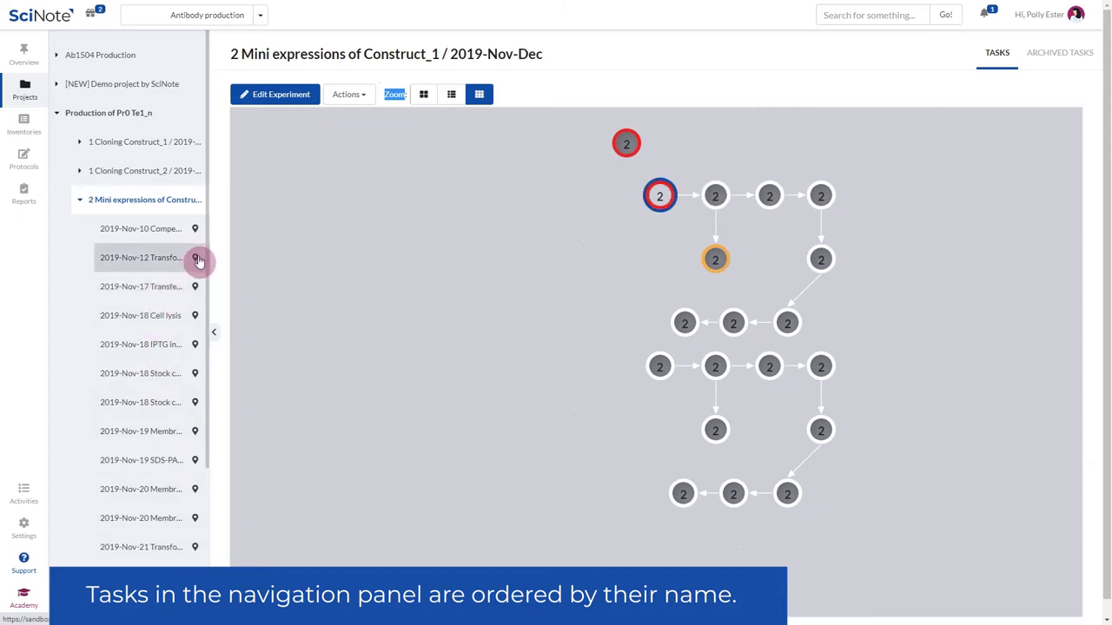
{"action": "left_click", "coordinate": [216, 337]}
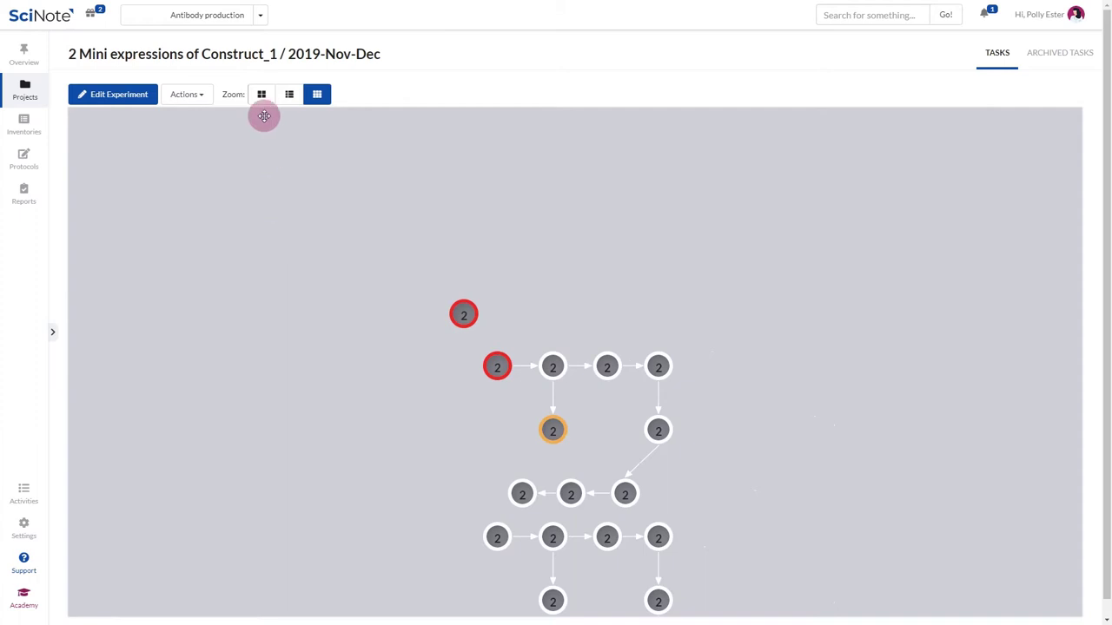
Switch back to full task cards and pan the canvas to show more task rows
{"action": "left_click", "coordinate": [262, 98]}
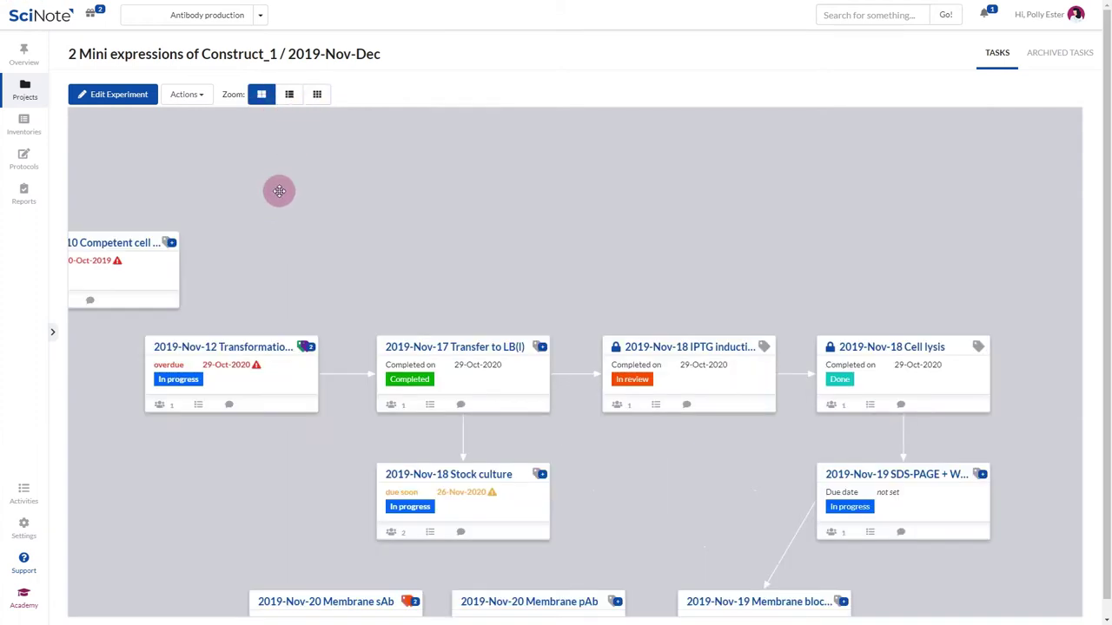
{"action": "mouse_move", "coordinate": [301, 268]}
{"action": "left_mouse_down"}
{"action": "mouse_move", "coordinate": [338, 211]}
{"action": "mouse_move", "coordinate": [344, 136]}
{"action": "mouse_move", "coordinate": [345, 162]}
{"action": "left_mouse_up"}
{"action": "left_click", "coordinate": [315, 238]}
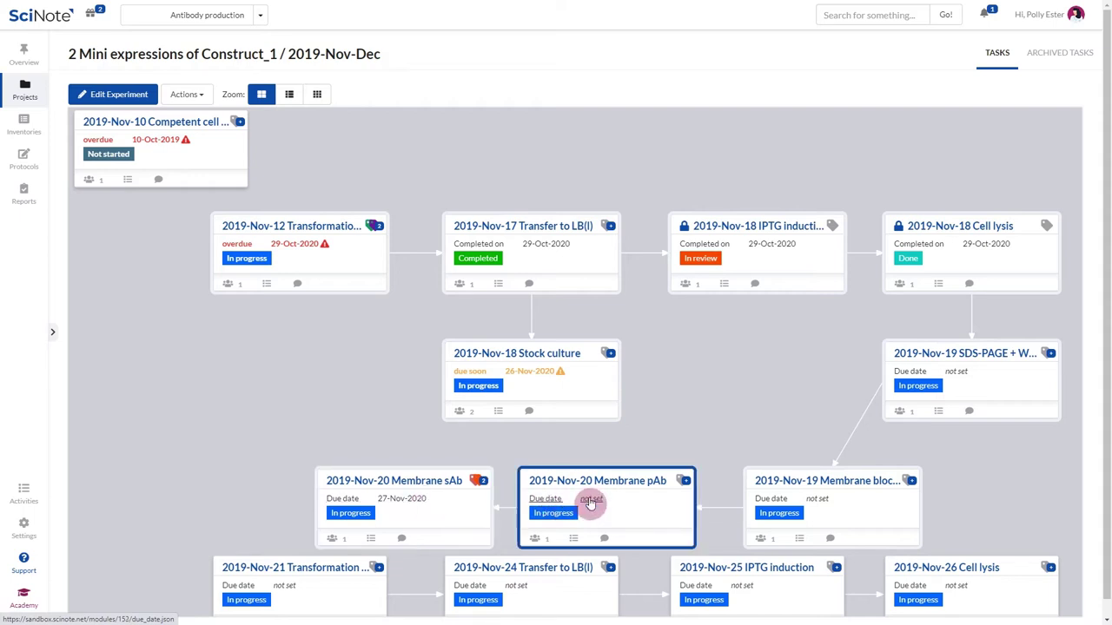
Give the Membrane pAb task a due date of 27 November 2020 and save it
{"action": "left_click", "coordinate": [590, 501]}
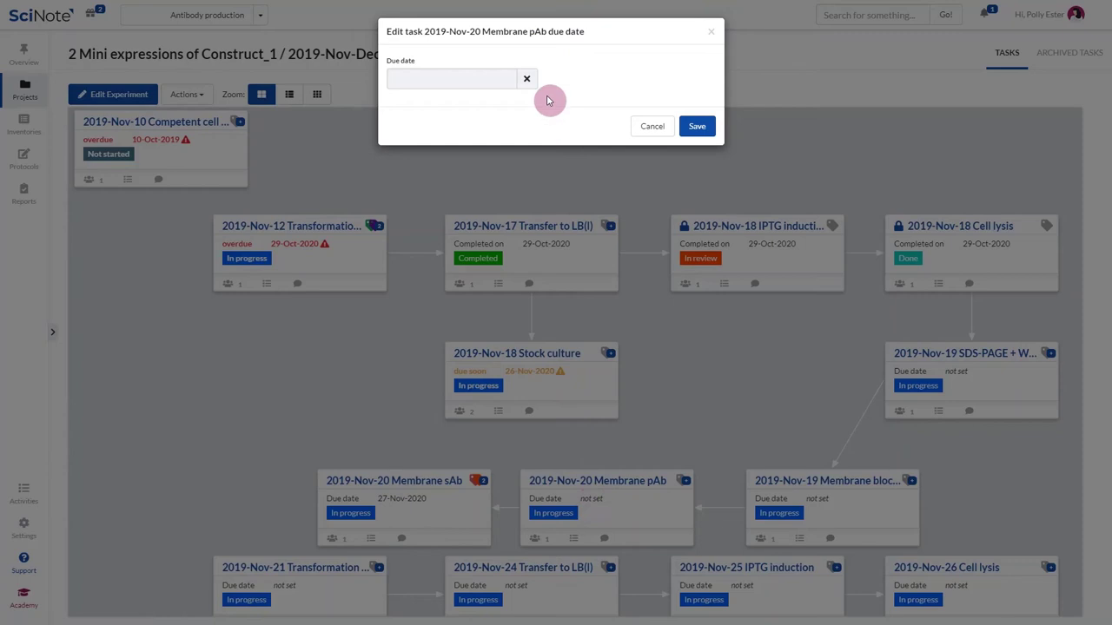
{"action": "left_click", "coordinate": [491, 78]}
{"action": "left_click", "coordinate": [528, 189]}
{"action": "left_click", "coordinate": [697, 126]}
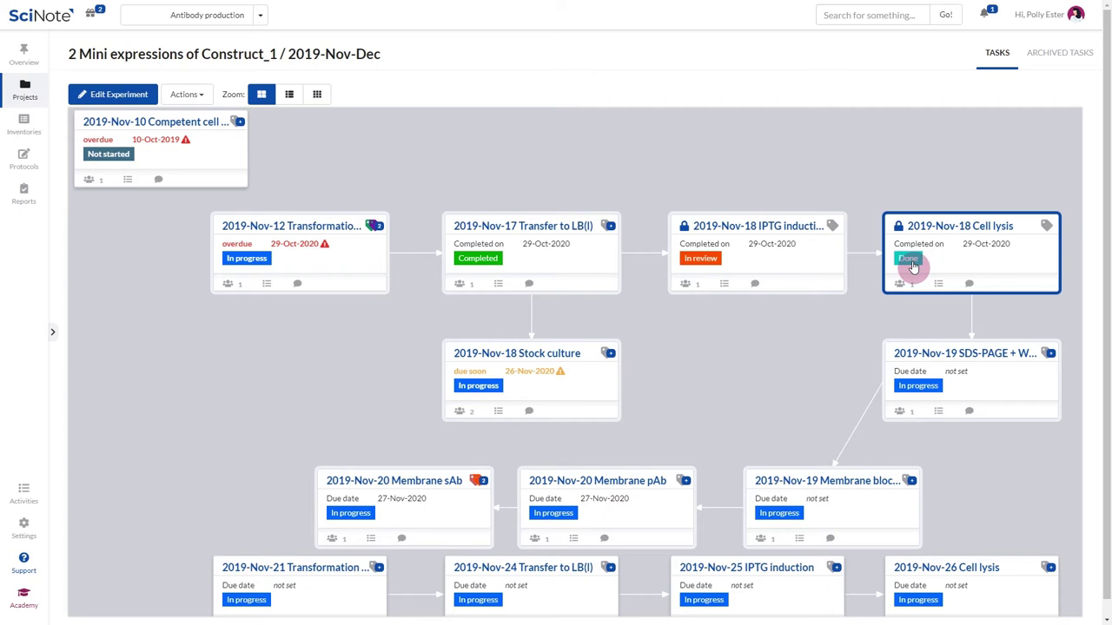
Assign a second team member to the 2019-Nov-12 Transformation BL21 task
{"action": "left_click", "coordinate": [233, 286]}
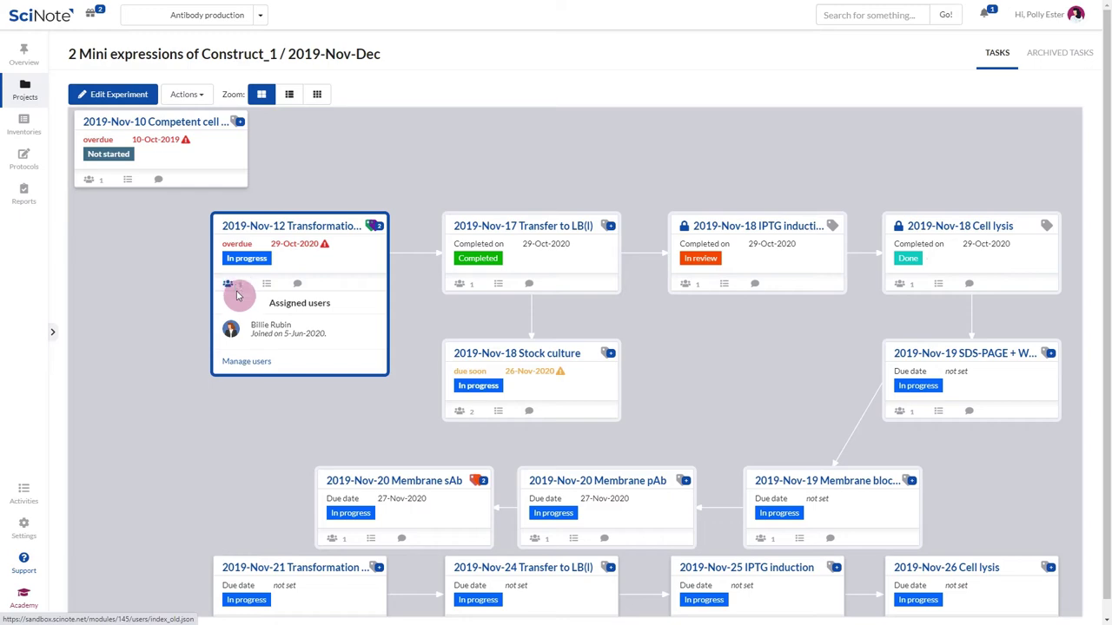
{"action": "left_click", "coordinate": [245, 365]}
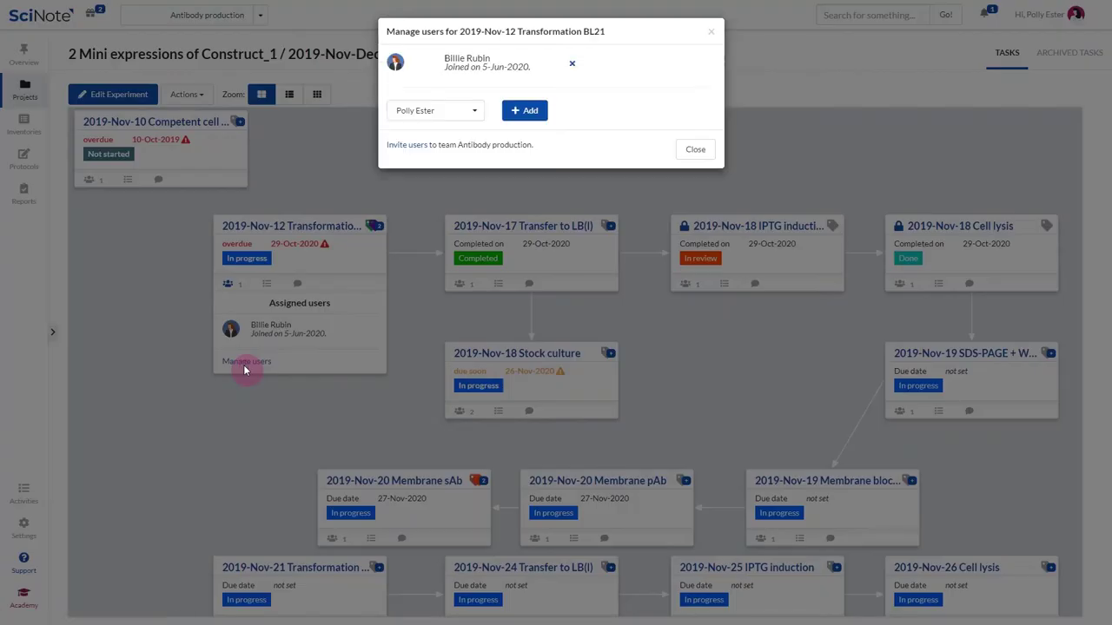
{"action": "left_click", "coordinate": [461, 107]}
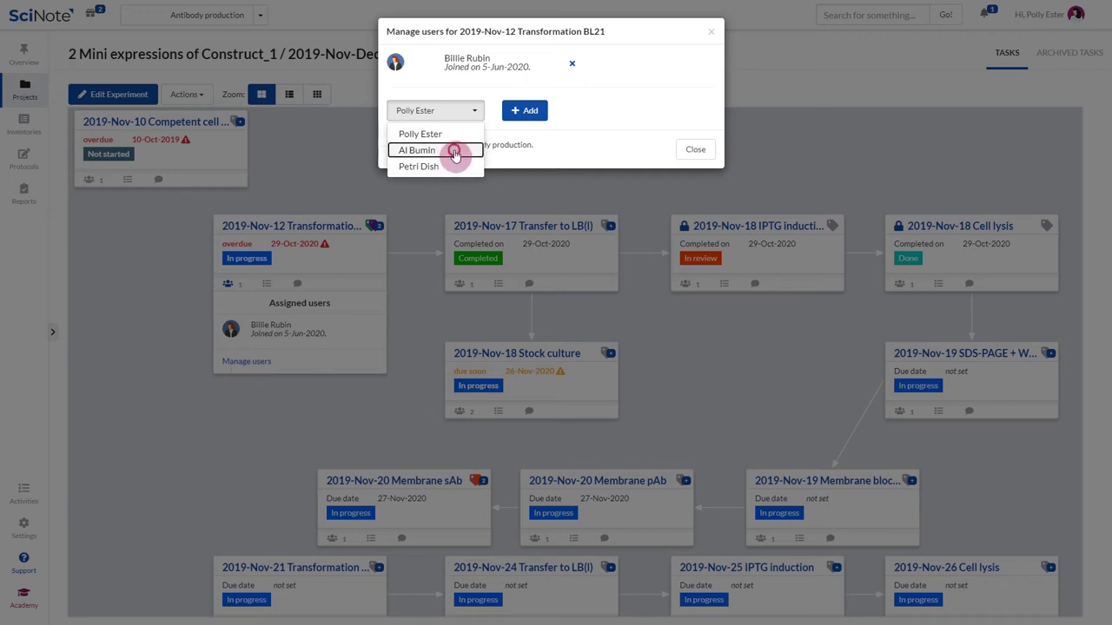
{"action": "left_click", "coordinate": [451, 151]}
{"action": "left_click", "coordinate": [530, 112]}
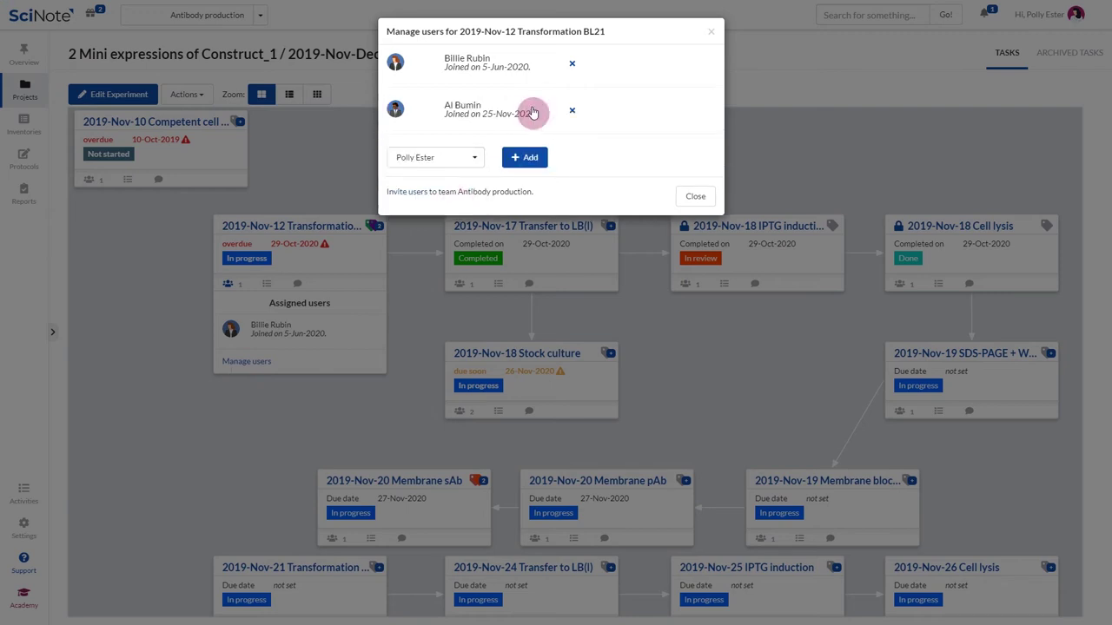
{"action": "left_click", "coordinate": [465, 156]}
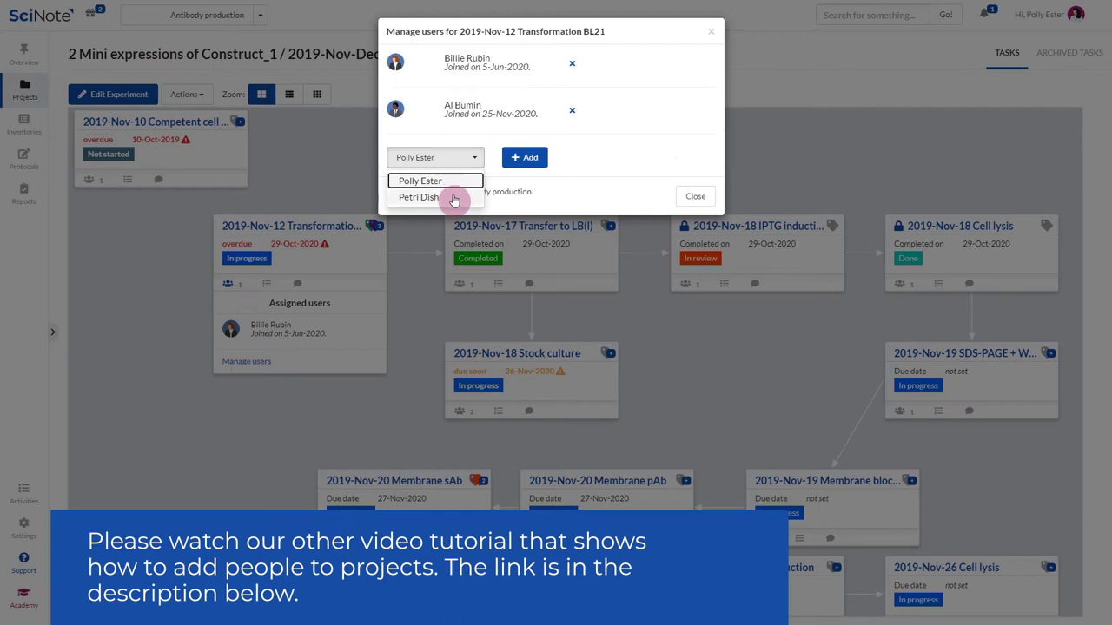
{"action": "left_click", "coordinate": [686, 195]}
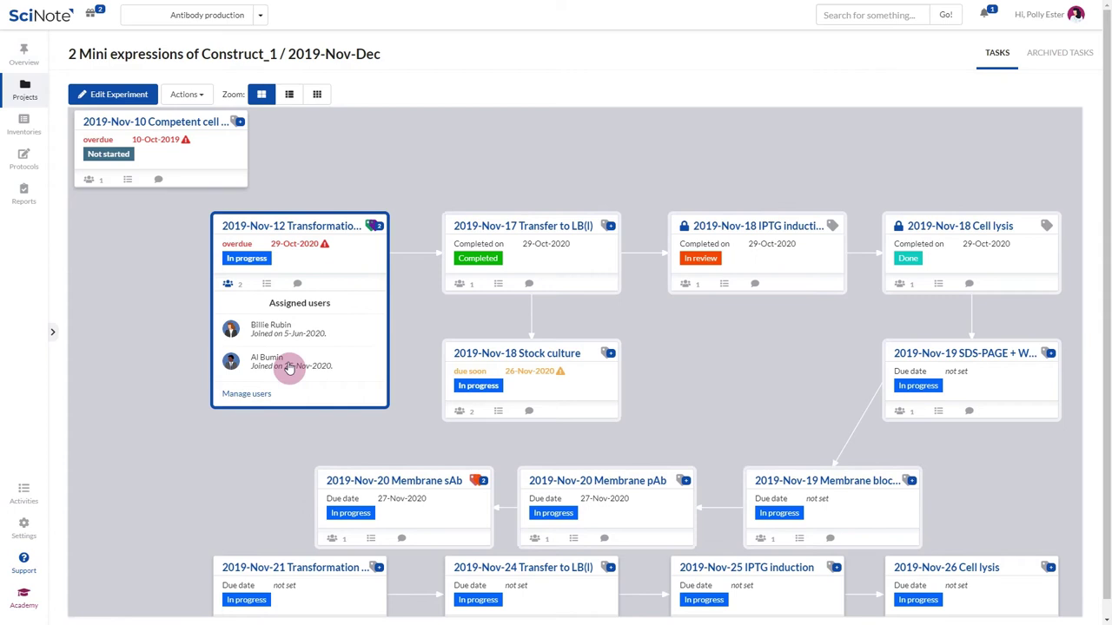
Assign another team member to the 2019-Nov-17 Transfer to LB(I) task
{"action": "left_click", "coordinate": [460, 284]}
{"action": "left_click", "coordinate": [480, 362]}
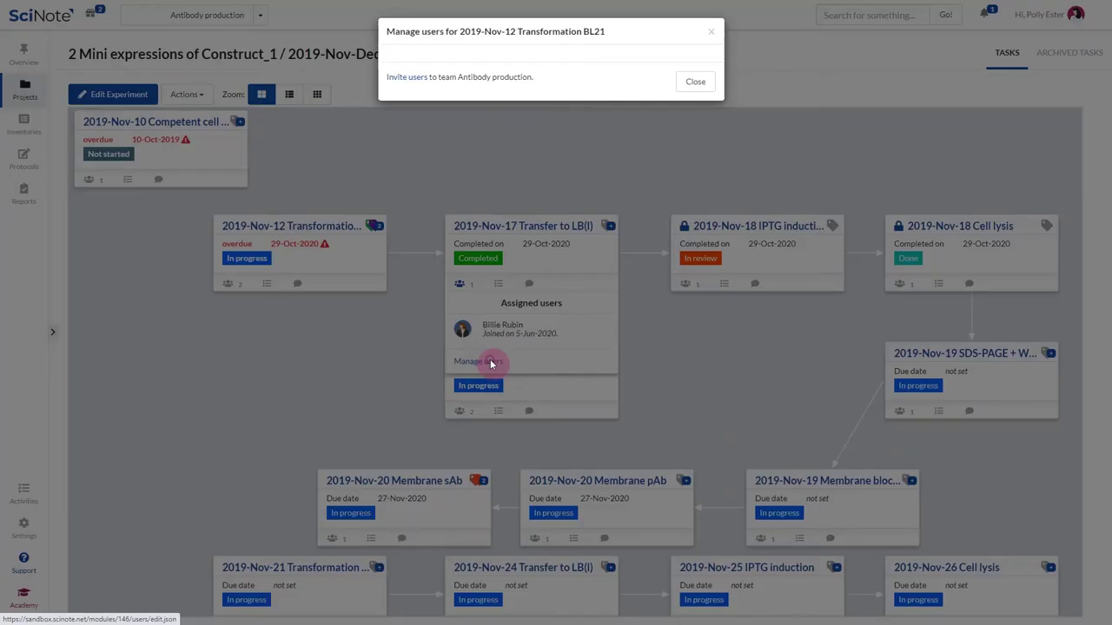
{"action": "left_click", "coordinate": [460, 110]}
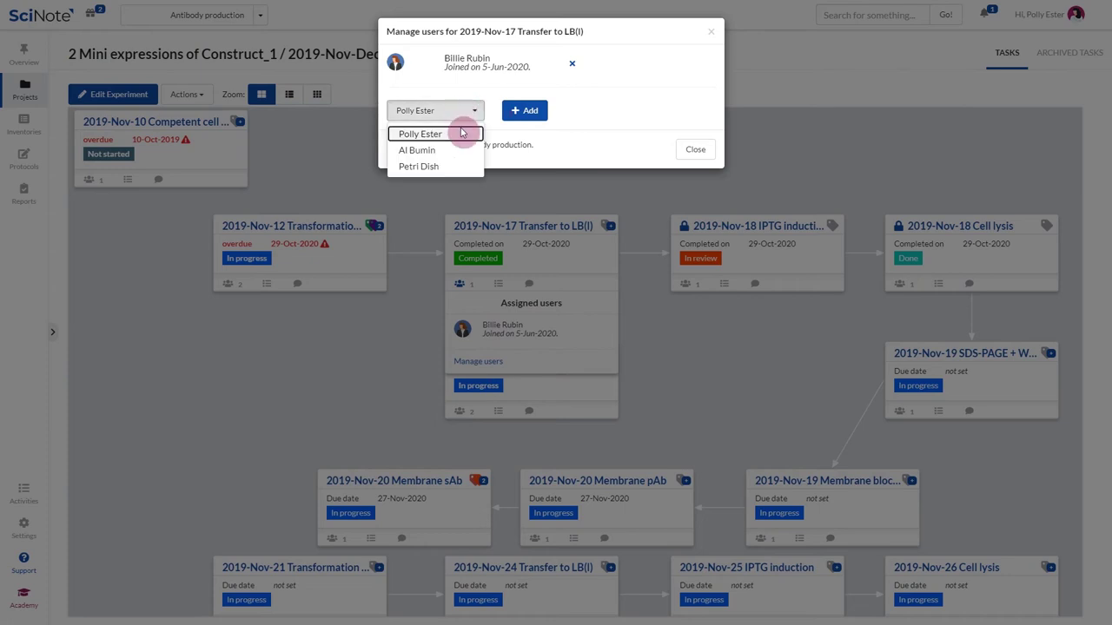
{"action": "left_click", "coordinate": [458, 136]}
{"action": "left_click", "coordinate": [524, 112]}
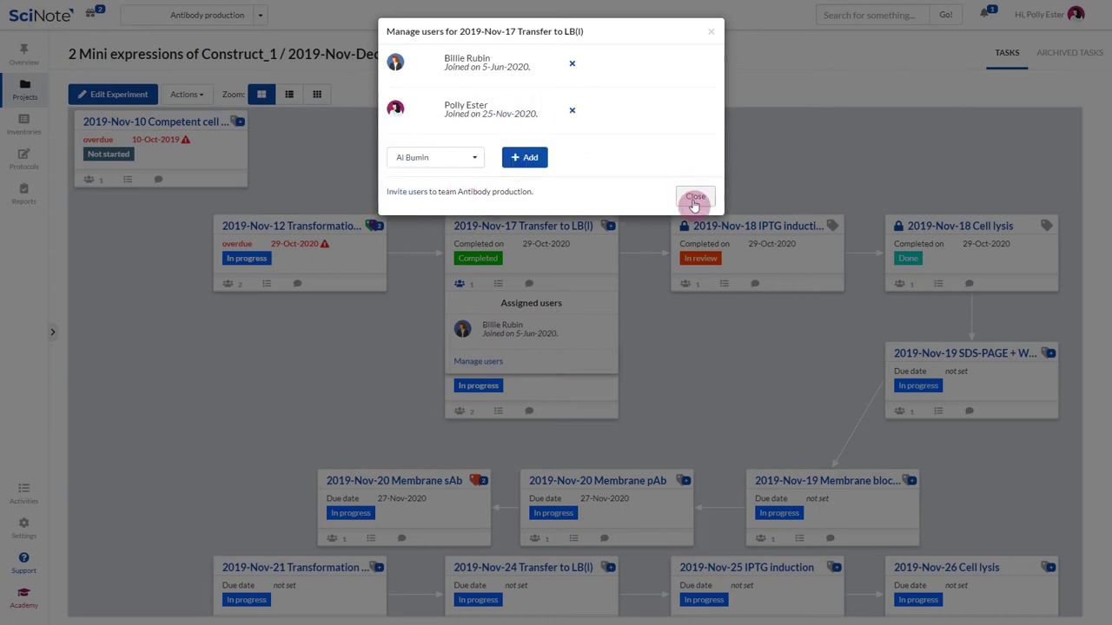
{"action": "left_click", "coordinate": [696, 198]}
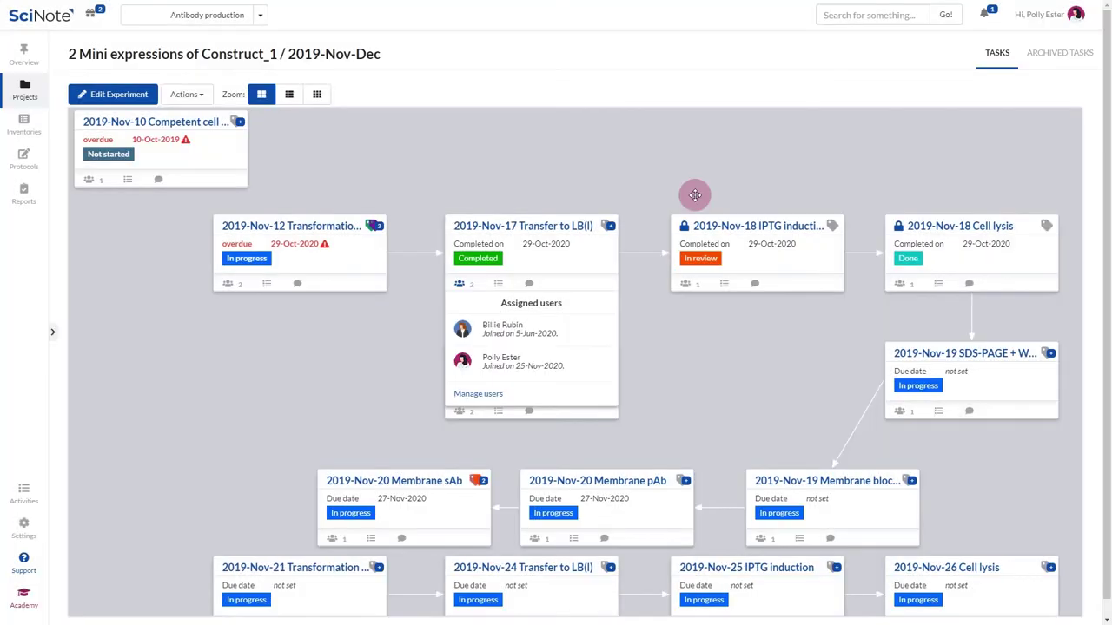
Review the Transformation task's users and activity log, then return to the Mini expressions canvas
{"action": "left_click", "coordinate": [232, 284]}
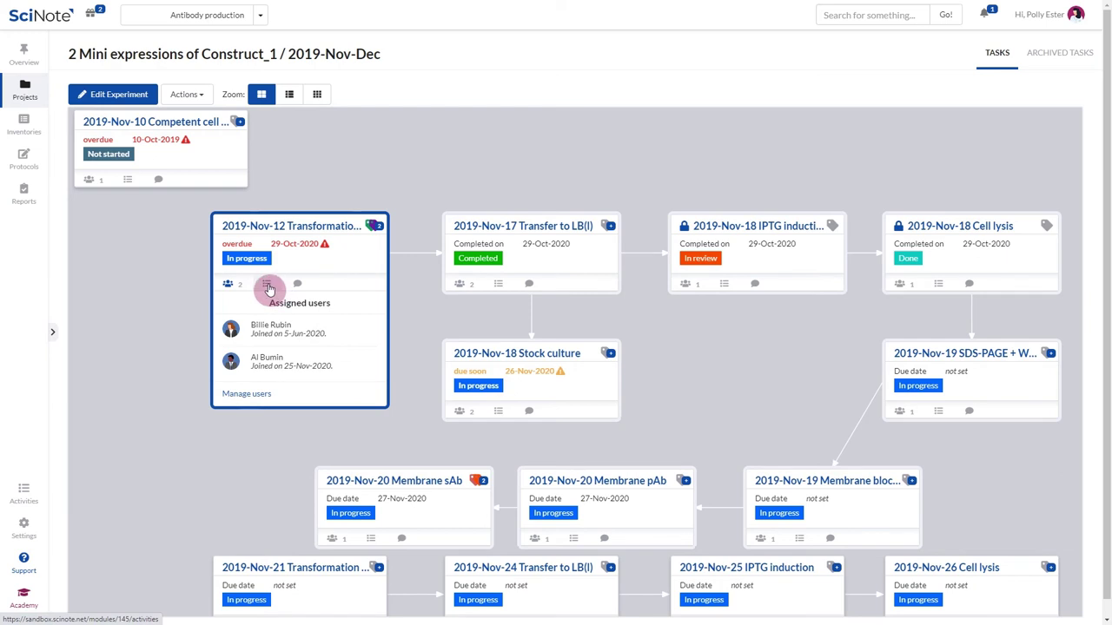
{"action": "left_click", "coordinate": [268, 288]}
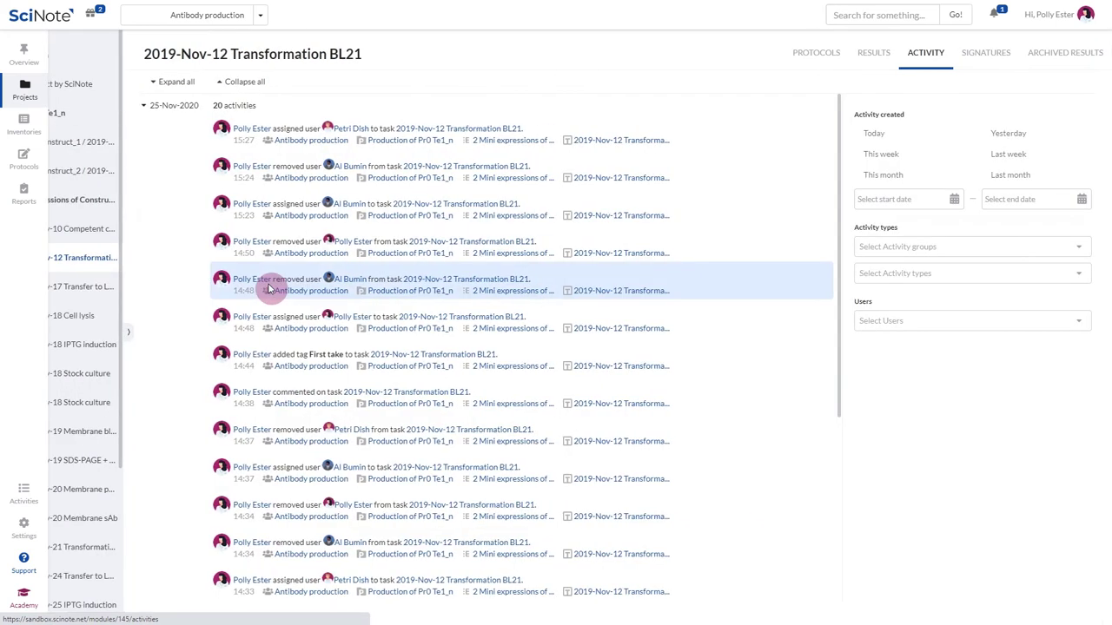
{"action": "left_click", "coordinate": [53, 335]}
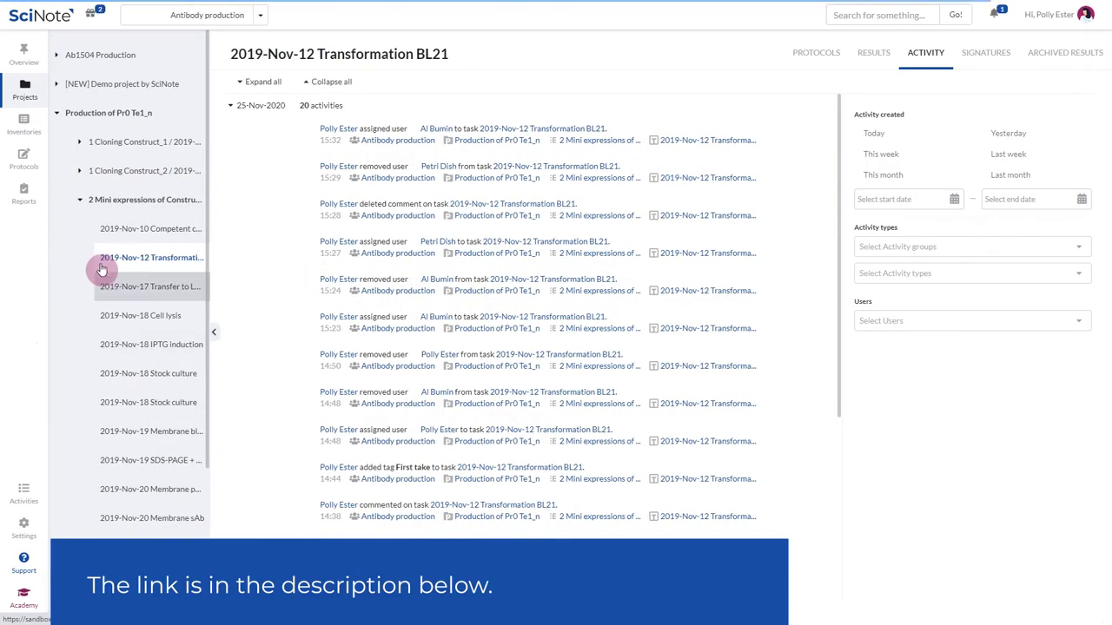
{"action": "left_click", "coordinate": [87, 200]}
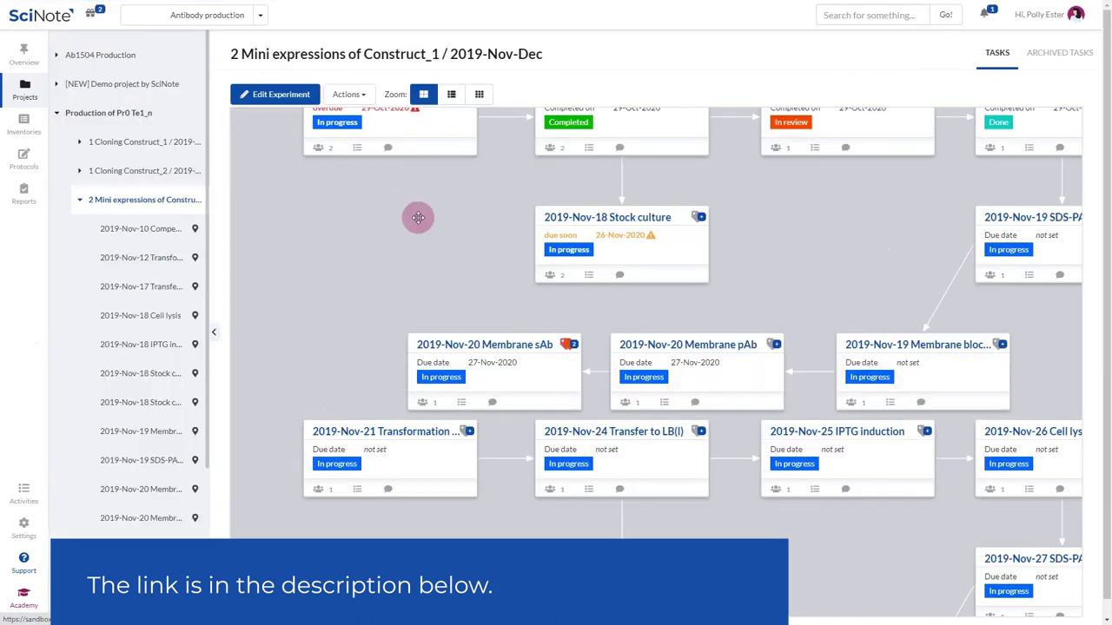
Start a comment on the 2019-Nov-12 Transformation task that mentions a team member
{"action": "mouse_move", "coordinate": [417, 217]}
{"action": "left_mouse_down"}
{"action": "mouse_move", "coordinate": [443, 381]}
{"action": "mouse_move", "coordinate": [469, 371]}
{"action": "left_mouse_up"}
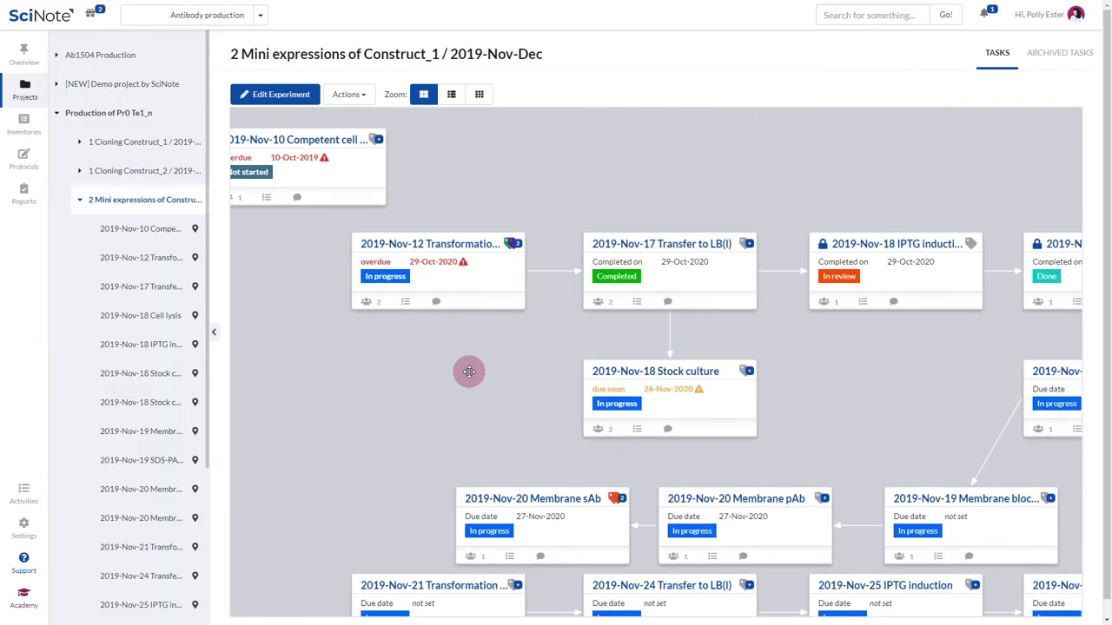
{"action": "left_click", "coordinate": [213, 332]}
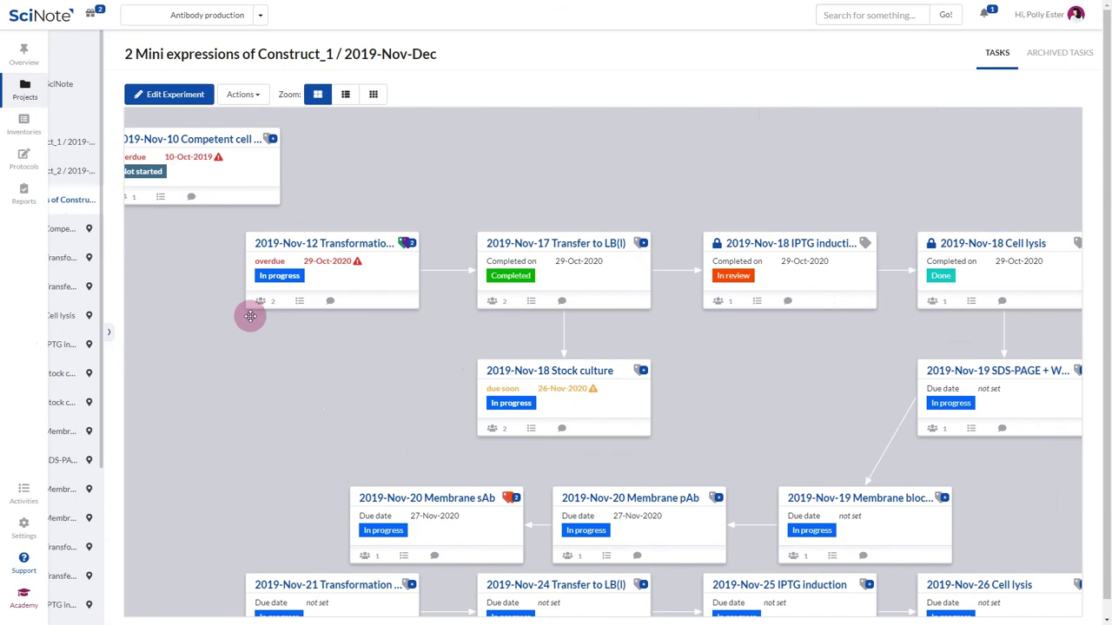
{"action": "left_click", "coordinate": [274, 300]}
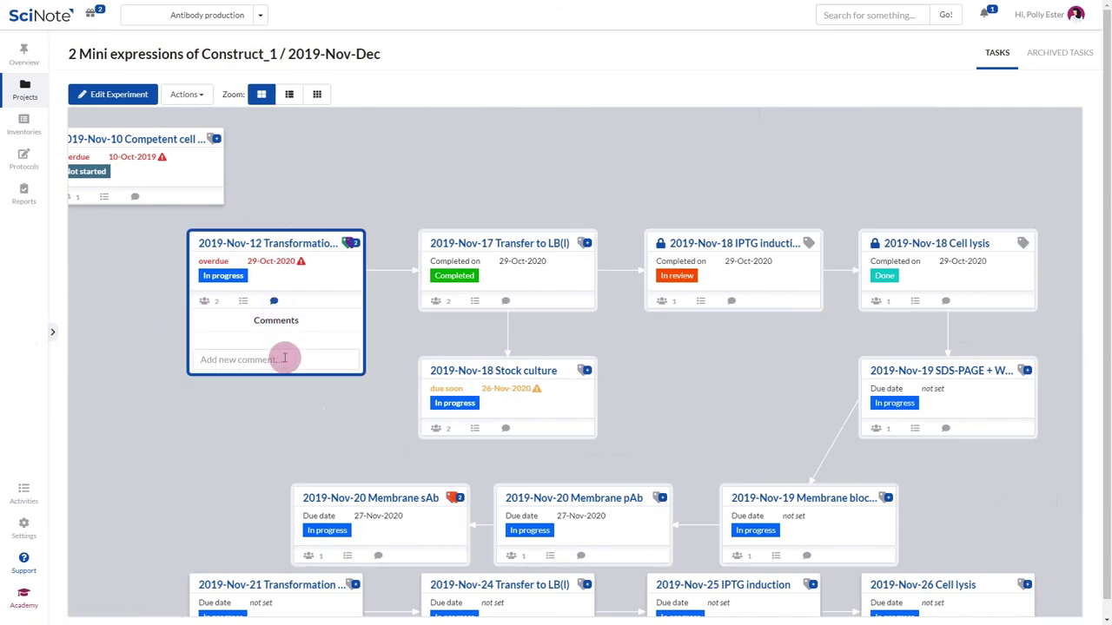
{"action": "type", "text": "@bu"}
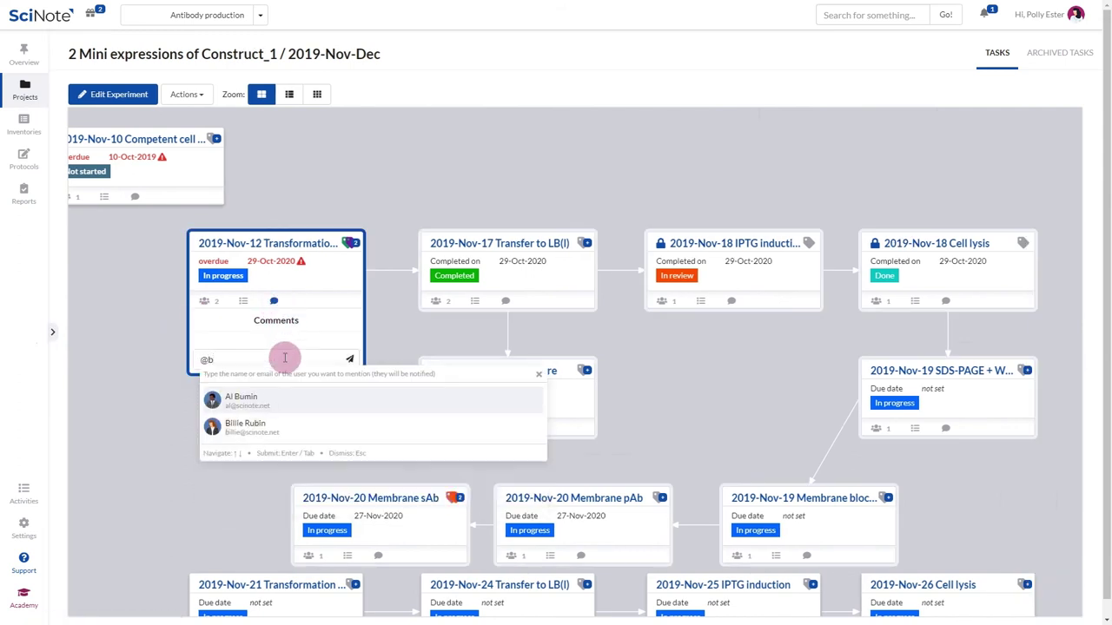
{"action": "left_click", "coordinate": [274, 402]}
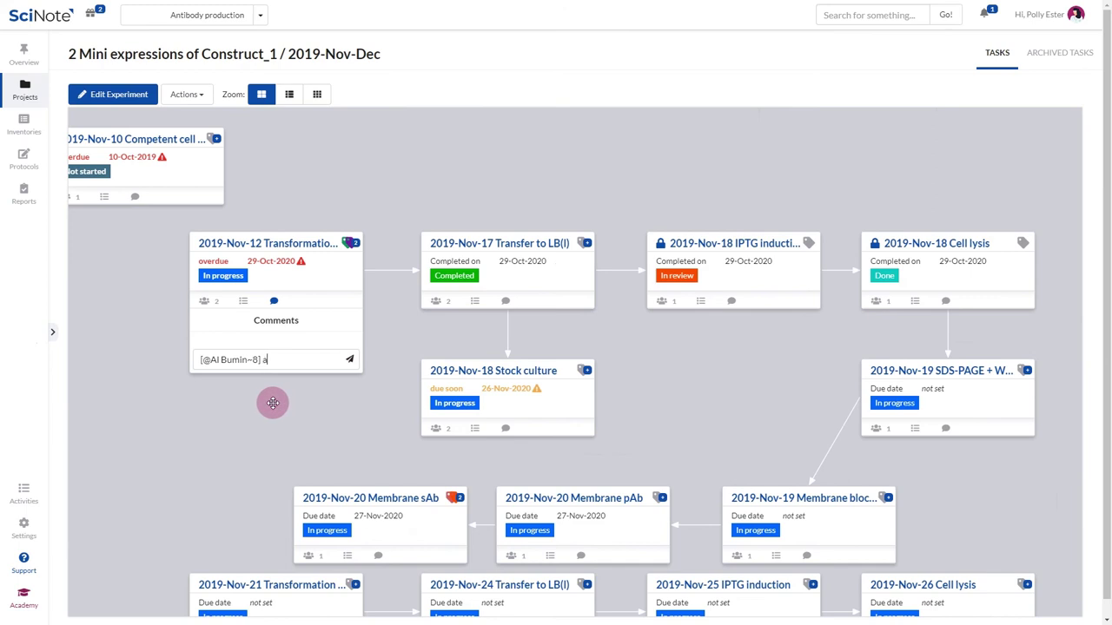
Reference the pFUGW plasmid from Inventories > Plasmids in the comment and post it
{"action": "type", "text": "dd #"}
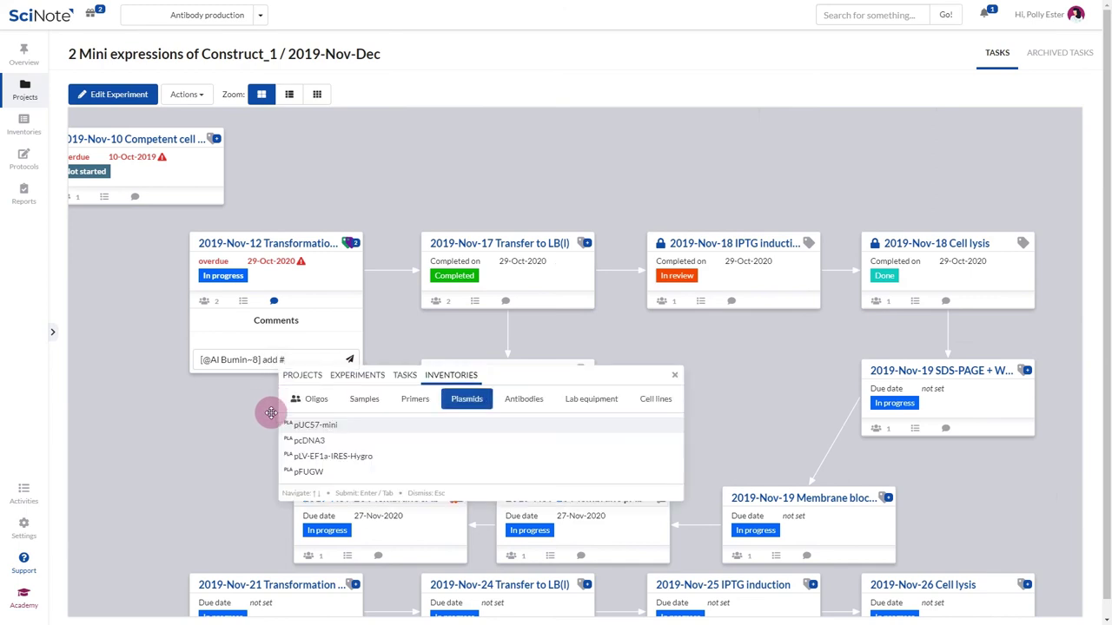
{"action": "left_click", "coordinate": [303, 375]}
{"action": "left_click", "coordinate": [339, 380]}
{"action": "left_click", "coordinate": [405, 375]}
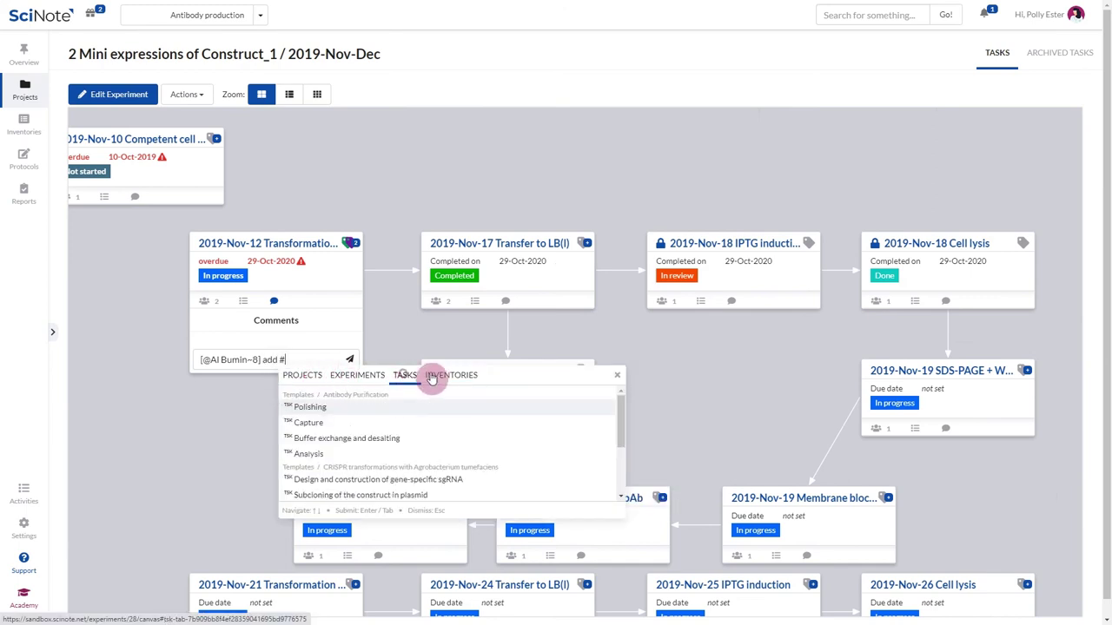
{"action": "left_click", "coordinate": [443, 375]}
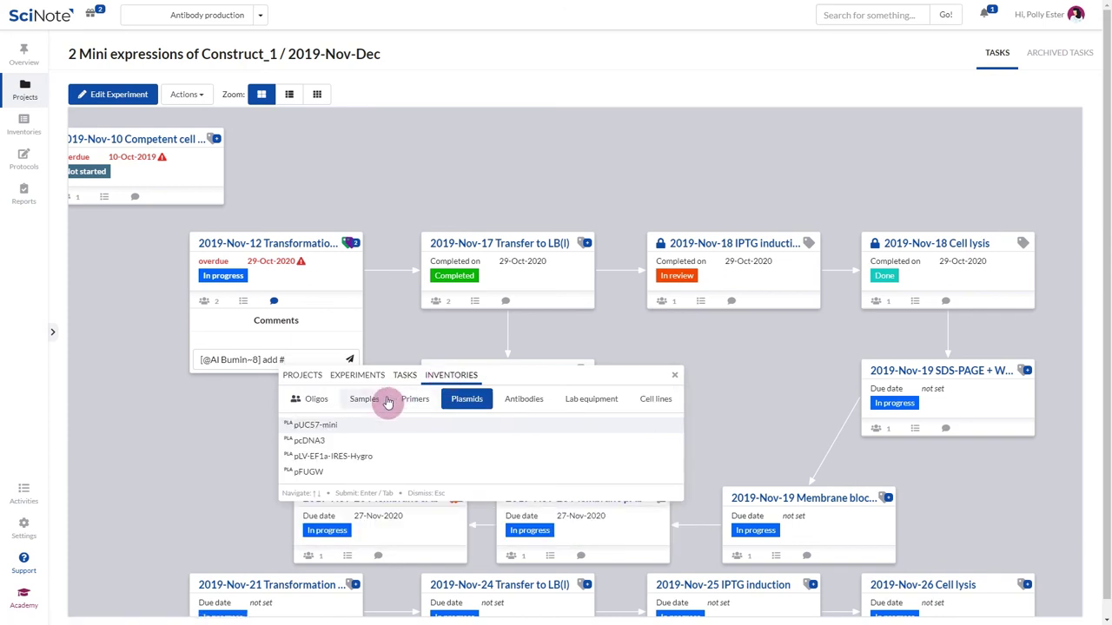
{"action": "type", "text": "pf"}
{"action": "left_click", "coordinate": [372, 425]}
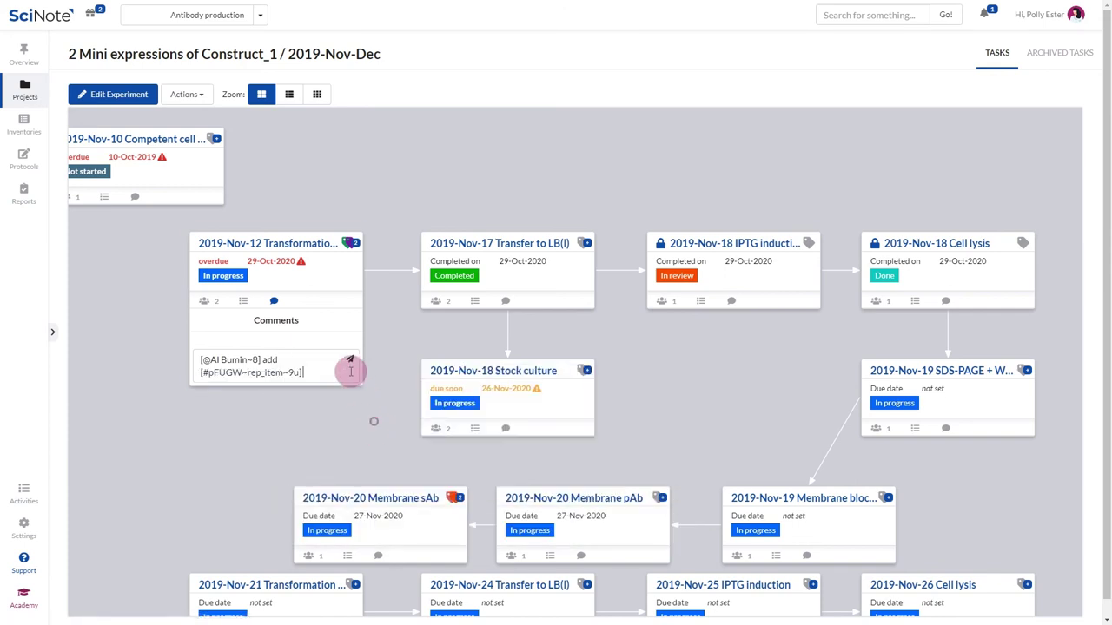
{"action": "left_click", "coordinate": [353, 357]}
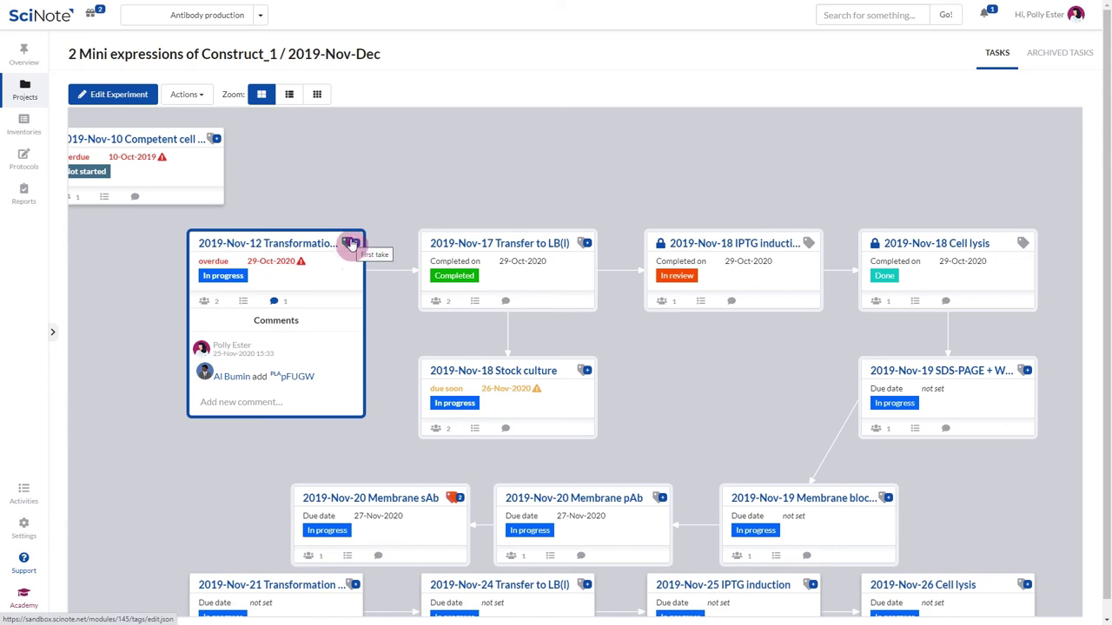
Create an orange tag named New on the Transfer to LB(I) task
{"action": "left_click", "coordinate": [585, 244]}
{"action": "left_click", "coordinate": [695, 133]}
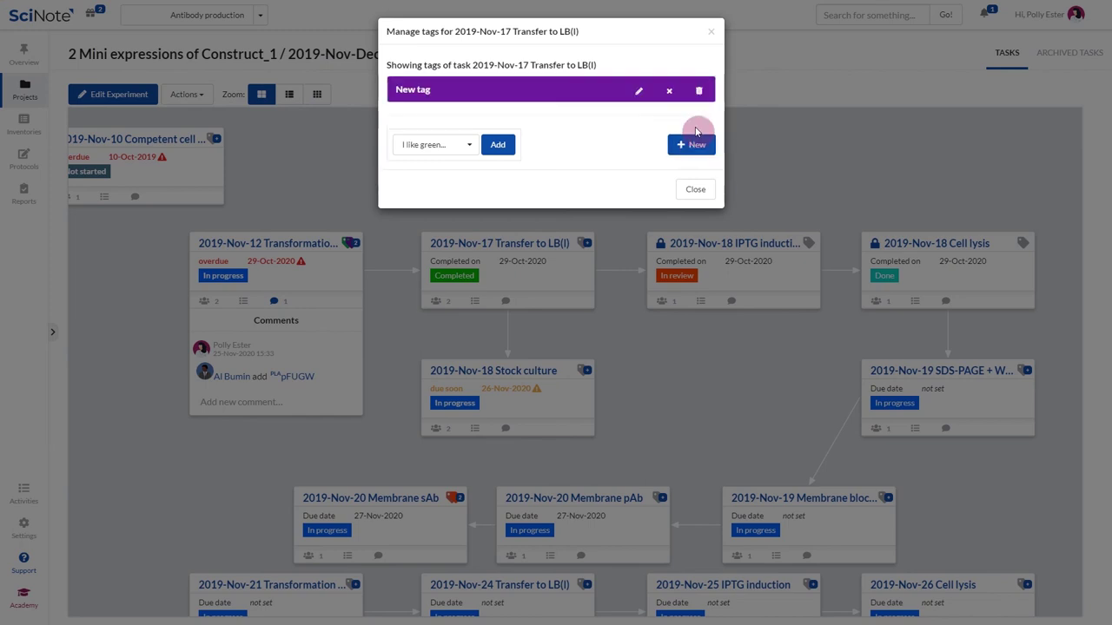
{"action": "left_click", "coordinate": [640, 91]}
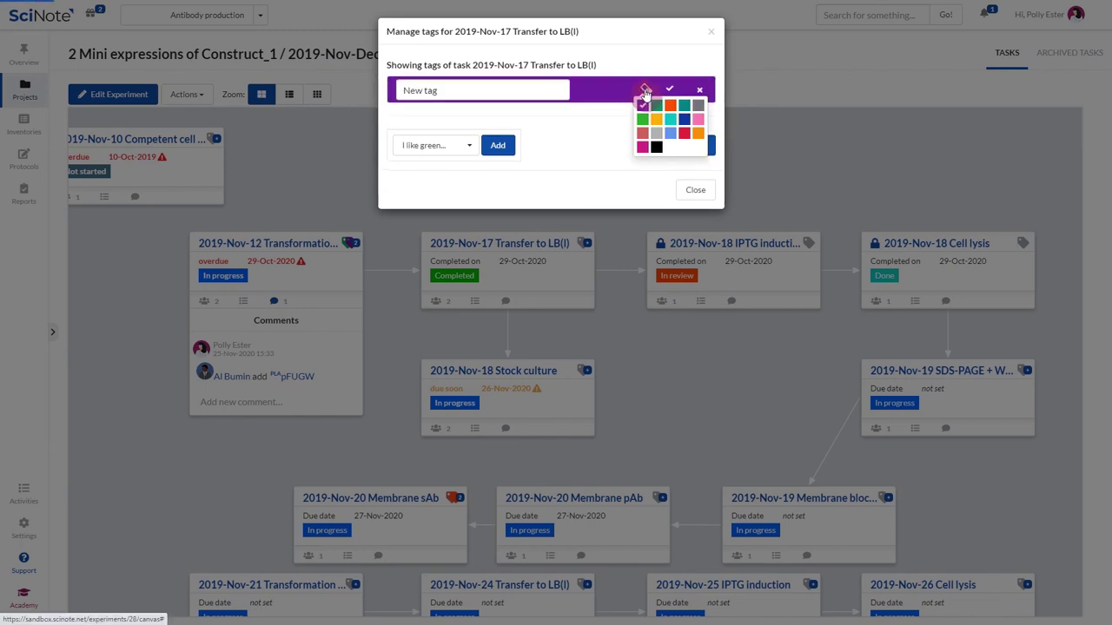
{"action": "left_click", "coordinate": [669, 105]}
{"action": "left_click", "coordinate": [487, 88]}
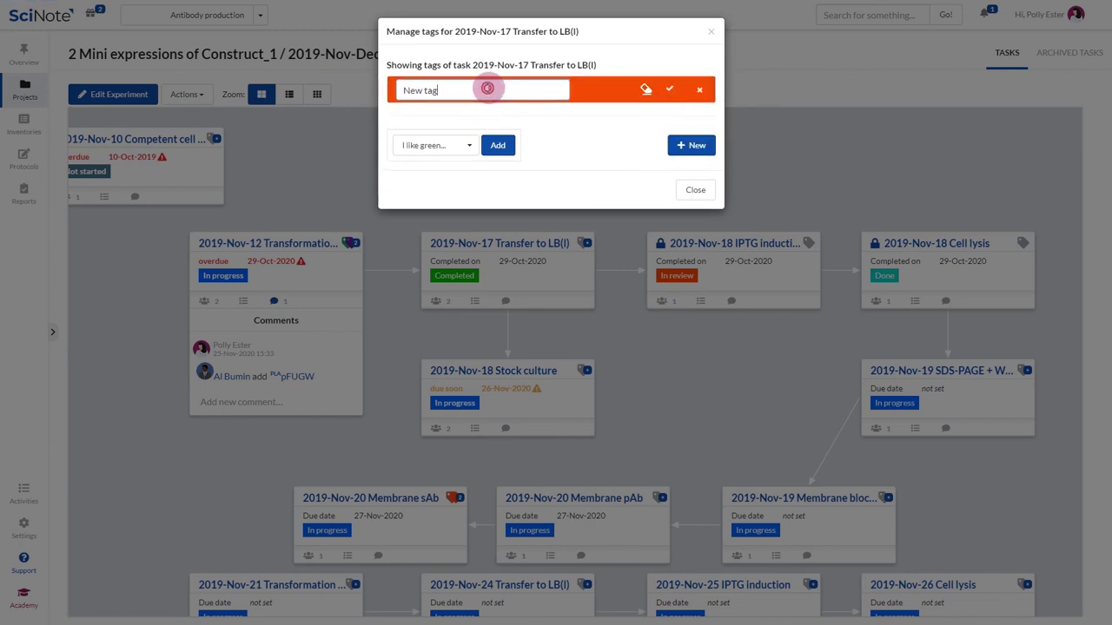
{"action": "left_click", "coordinate": [654, 87]}
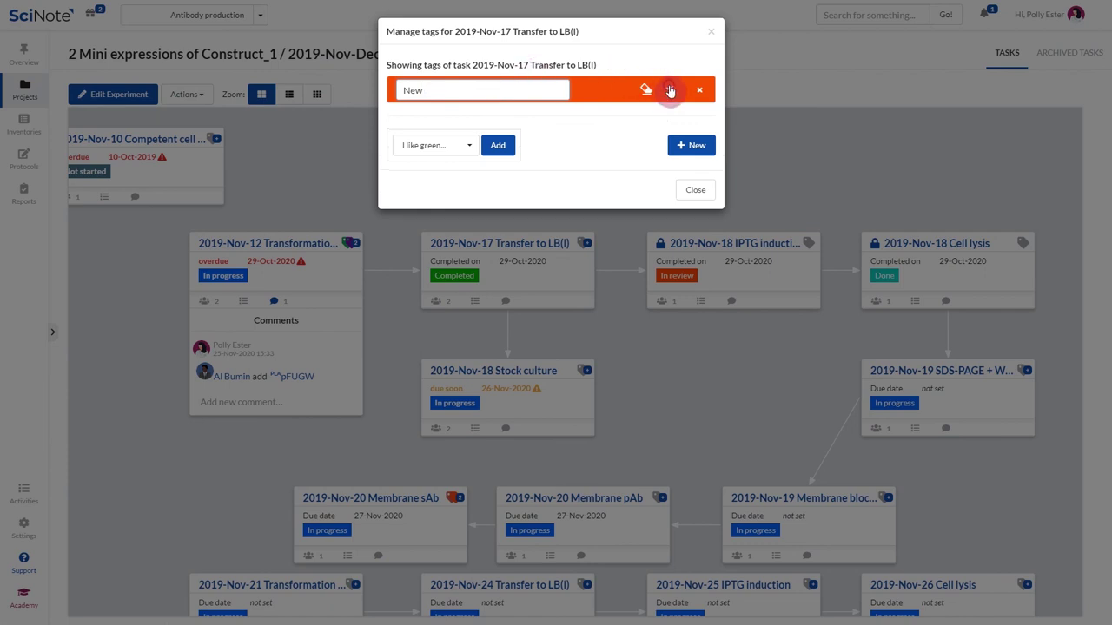
{"action": "left_click", "coordinate": [670, 90]}
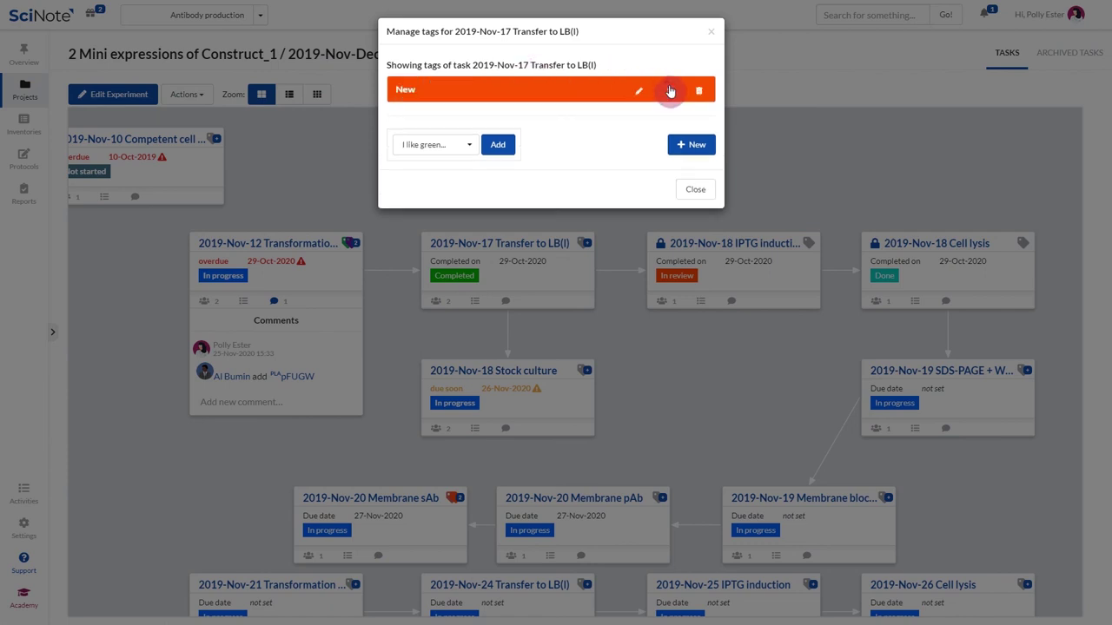
Add the existing Wear gloves tag, then remove it again, leaving only New
{"action": "left_click", "coordinate": [467, 144]}
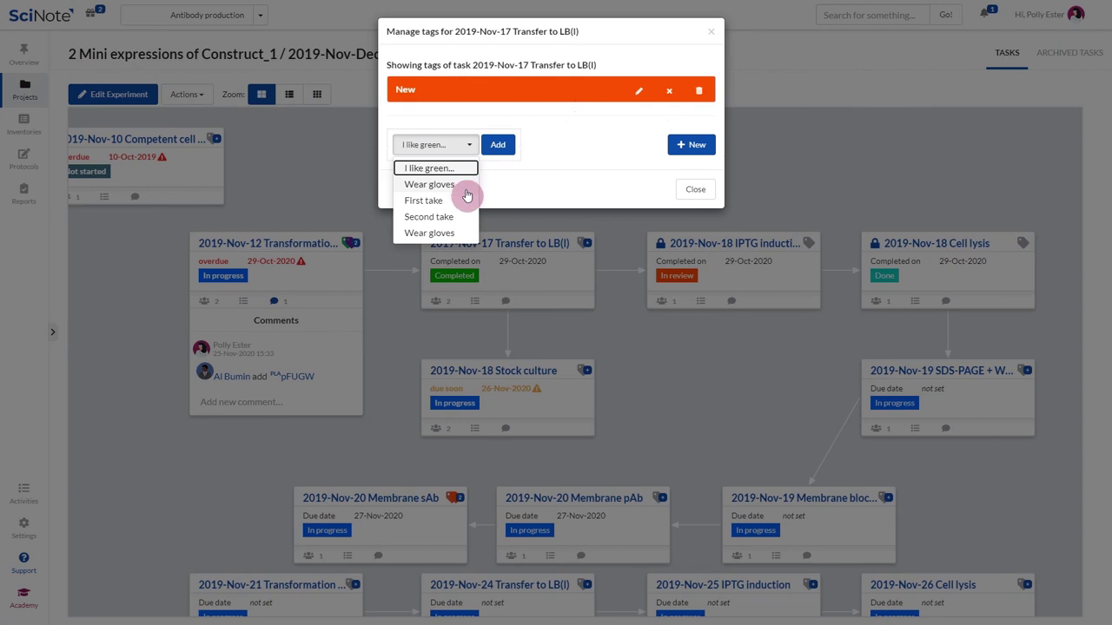
{"action": "left_click", "coordinate": [454, 235]}
{"action": "left_click", "coordinate": [460, 153]}
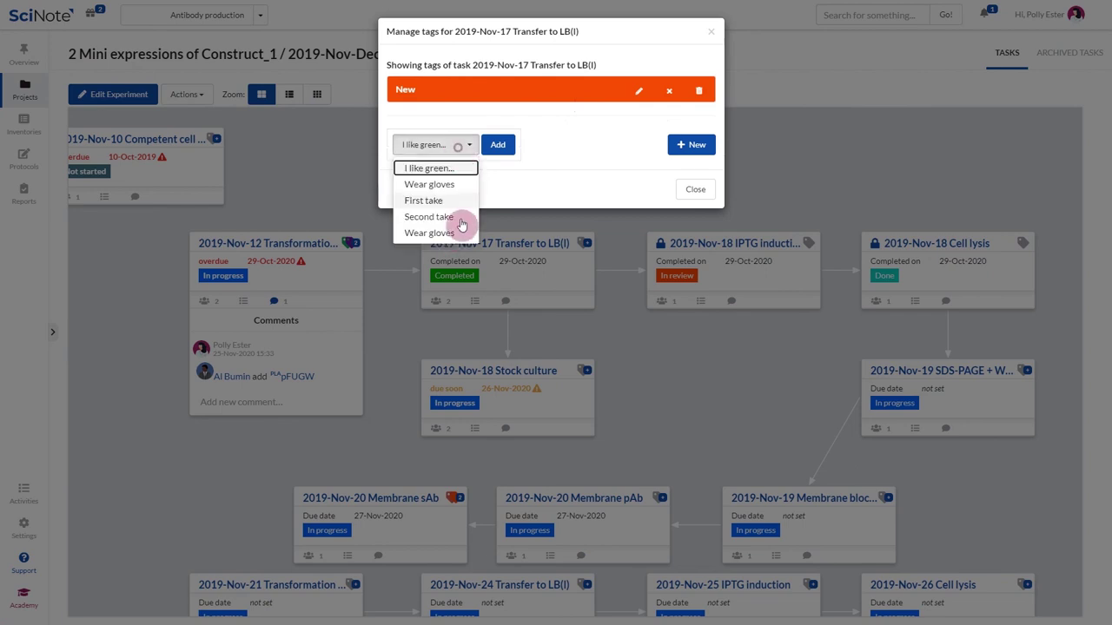
{"action": "left_click", "coordinate": [467, 215]}
{"action": "left_click", "coordinate": [497, 144]}
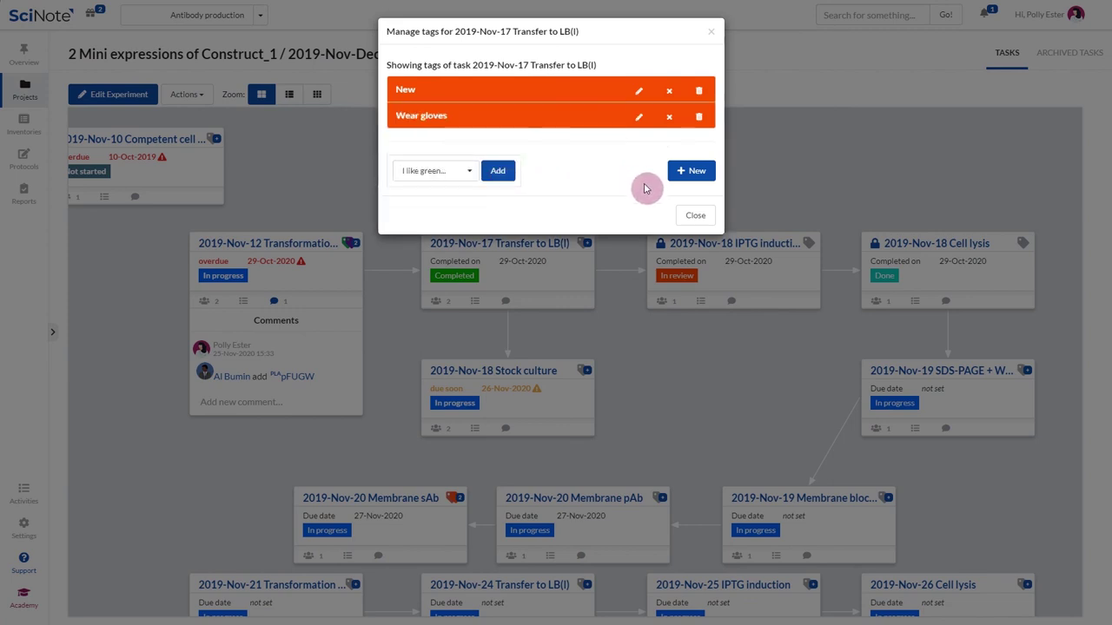
{"action": "left_click", "coordinate": [669, 117]}
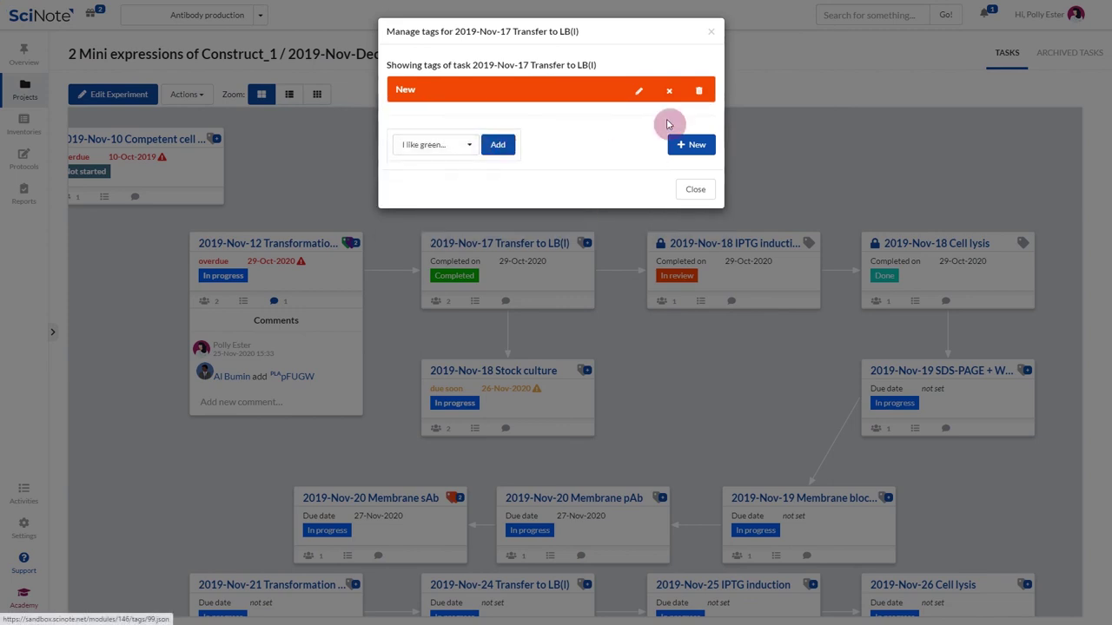
{"action": "left_click", "coordinate": [693, 190]}
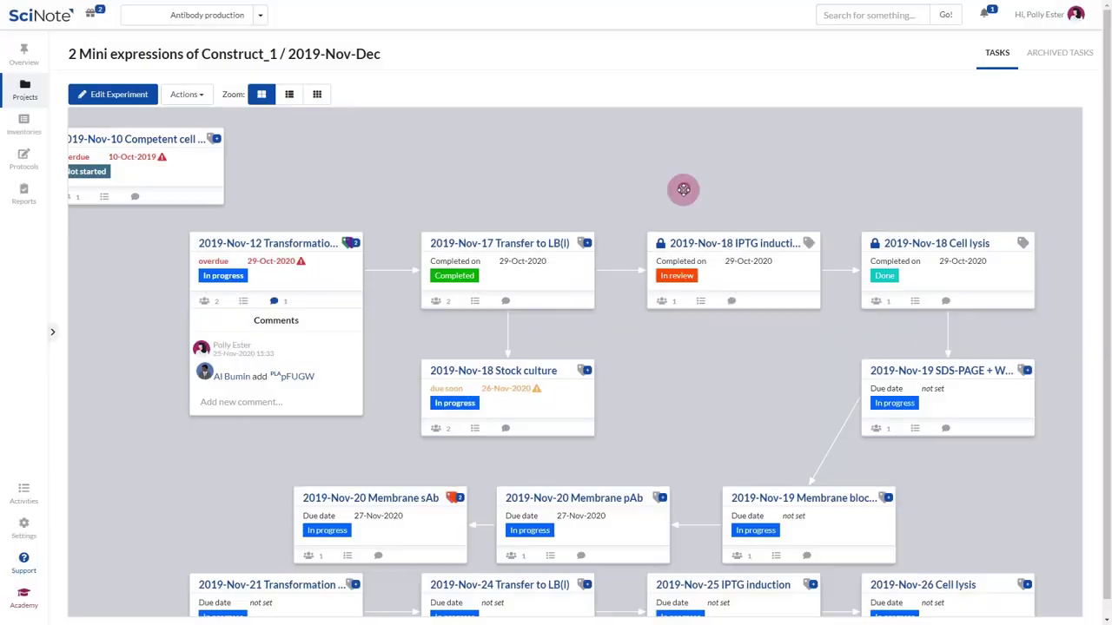
{"action": "left_click", "coordinate": [453, 501]}
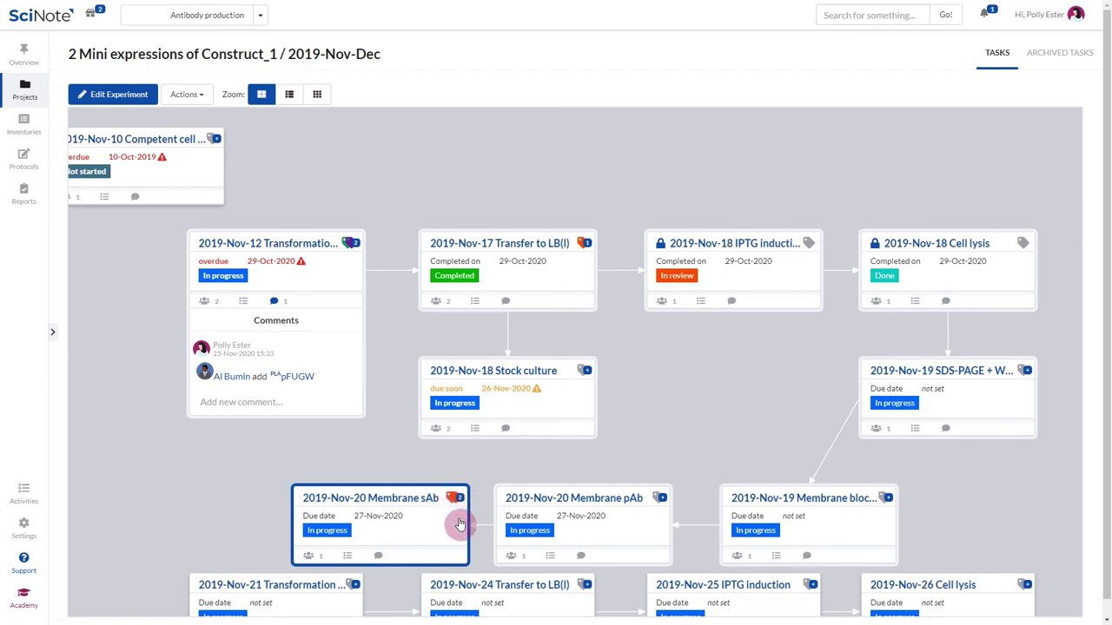
{"action": "left_click", "coordinate": [347, 290]}
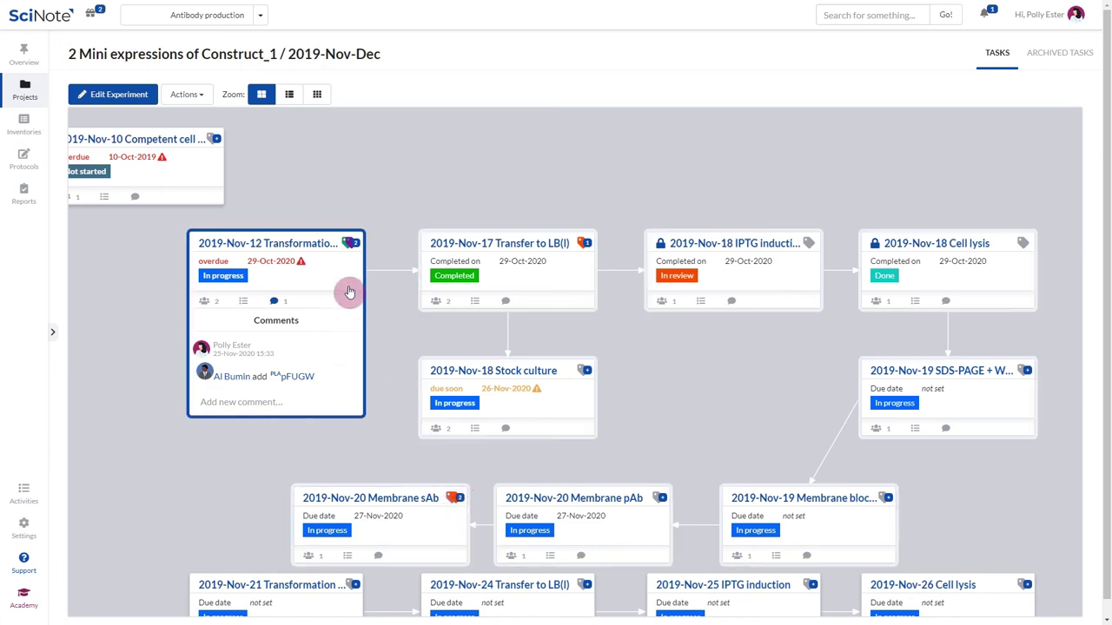
{"action": "left_click", "coordinate": [547, 239]}
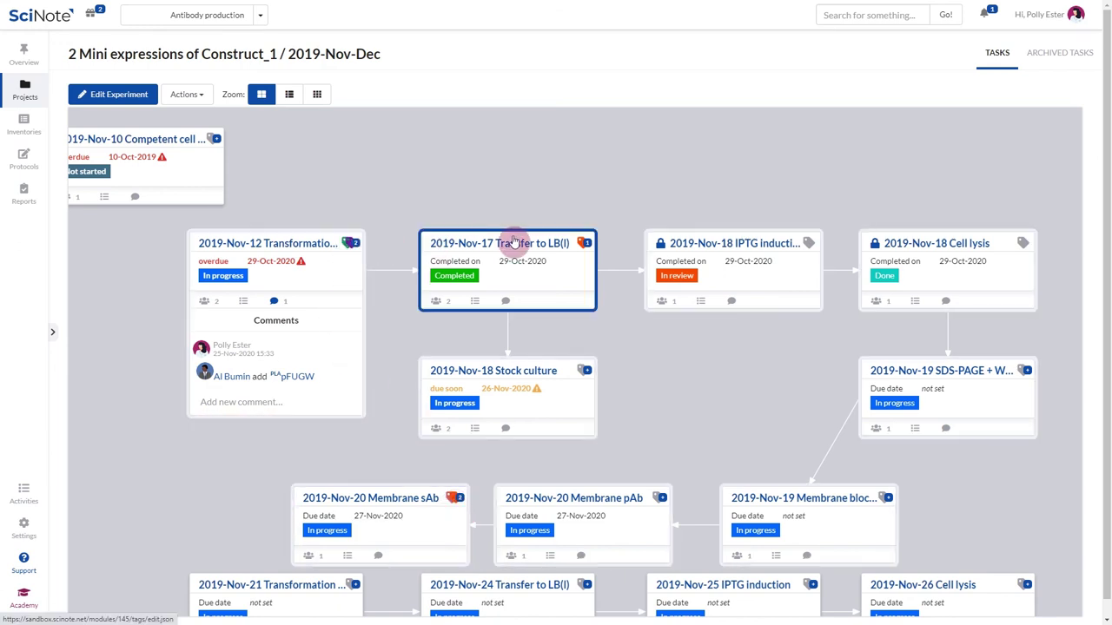